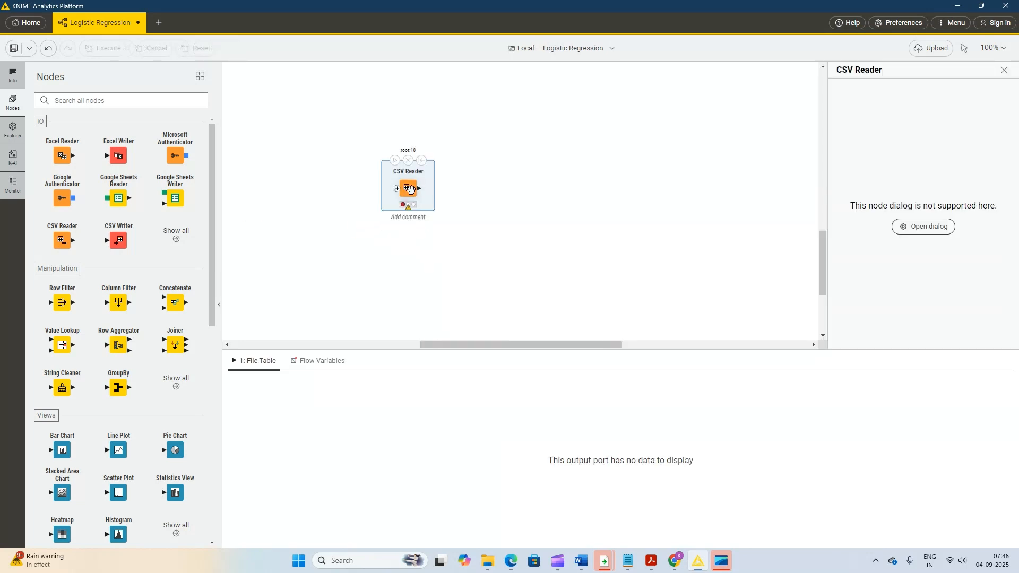
# - Configure the CSV Reader node to read pima-indians-diabetes-data.csv from the local Downloads folder
pyautogui.rightClick(414, 189)
pyautogui.click(435, 203)
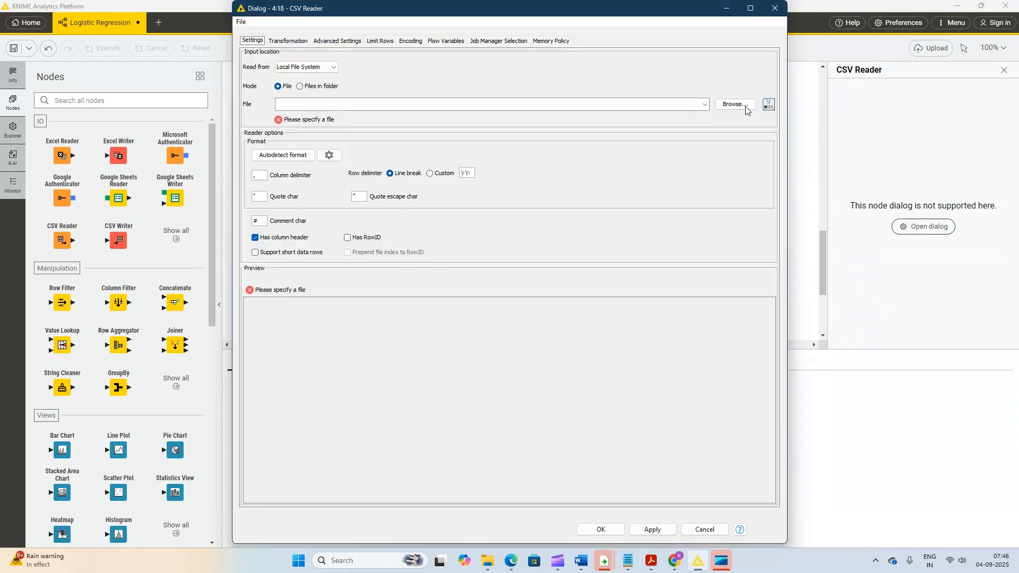
pyautogui.click(736, 105)
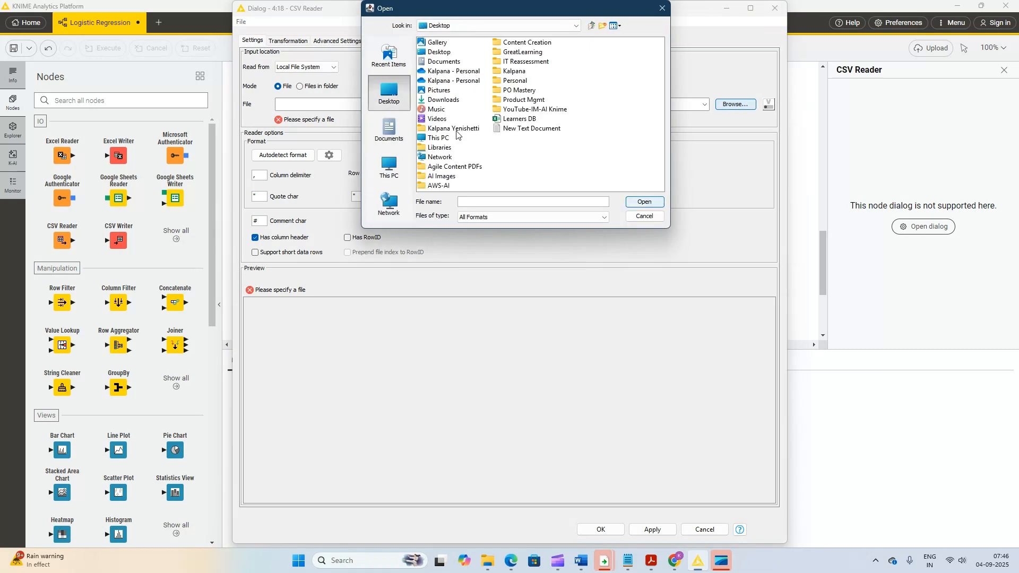
pyautogui.click(450, 100)
pyautogui.doubleClick(450, 100)
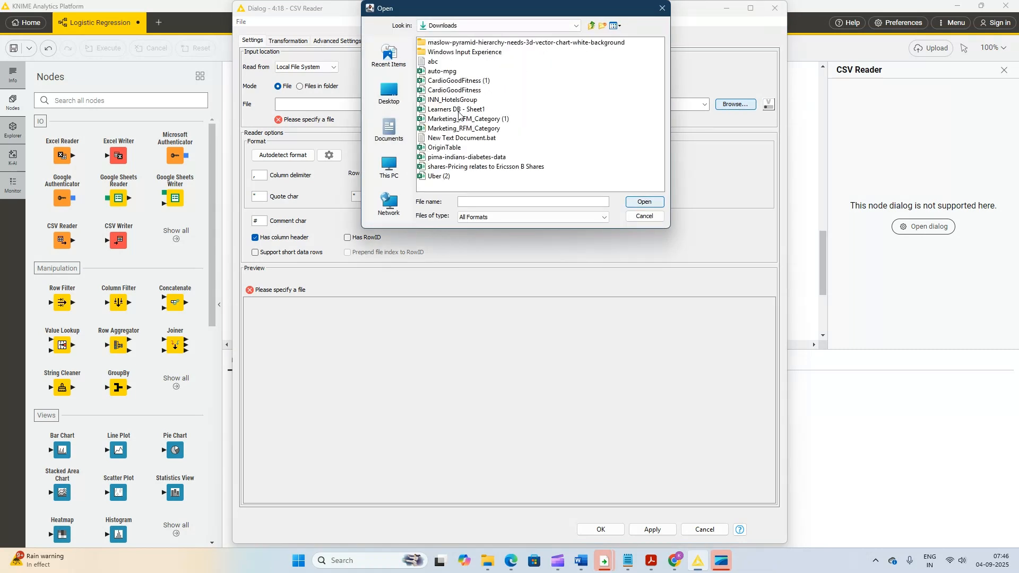
pyautogui.click(465, 156)
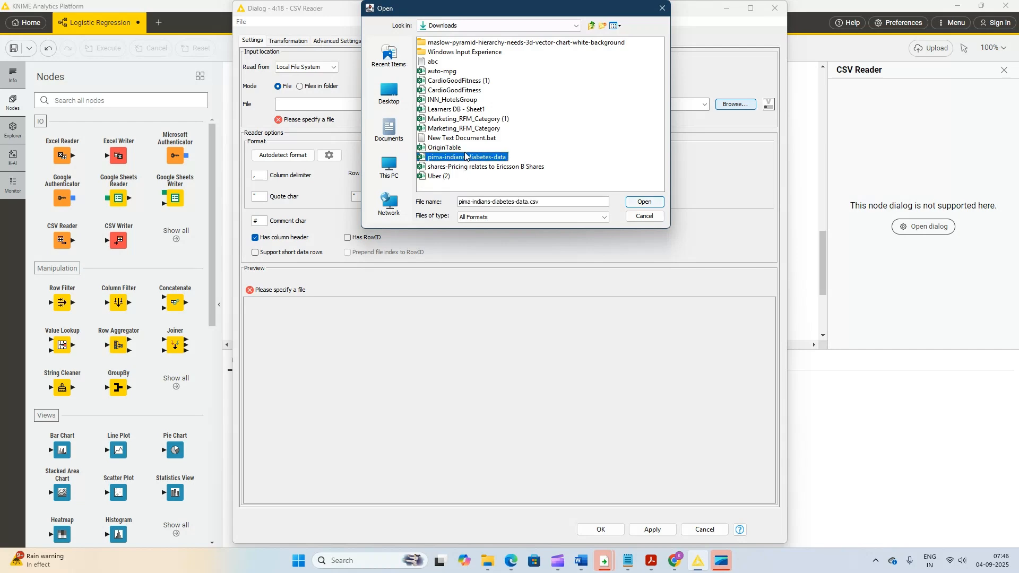
pyautogui.click(654, 203)
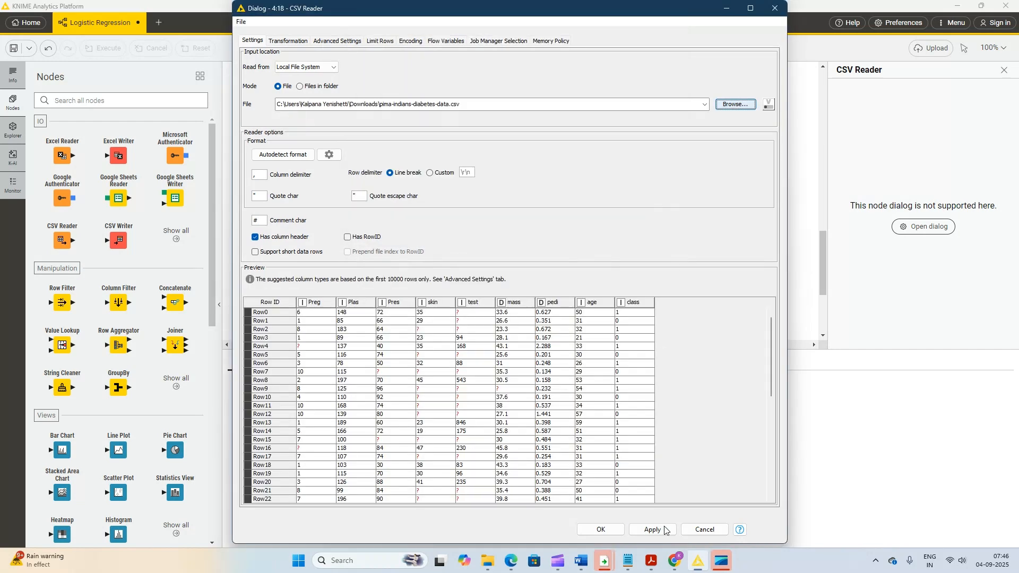
pyautogui.click(598, 529)
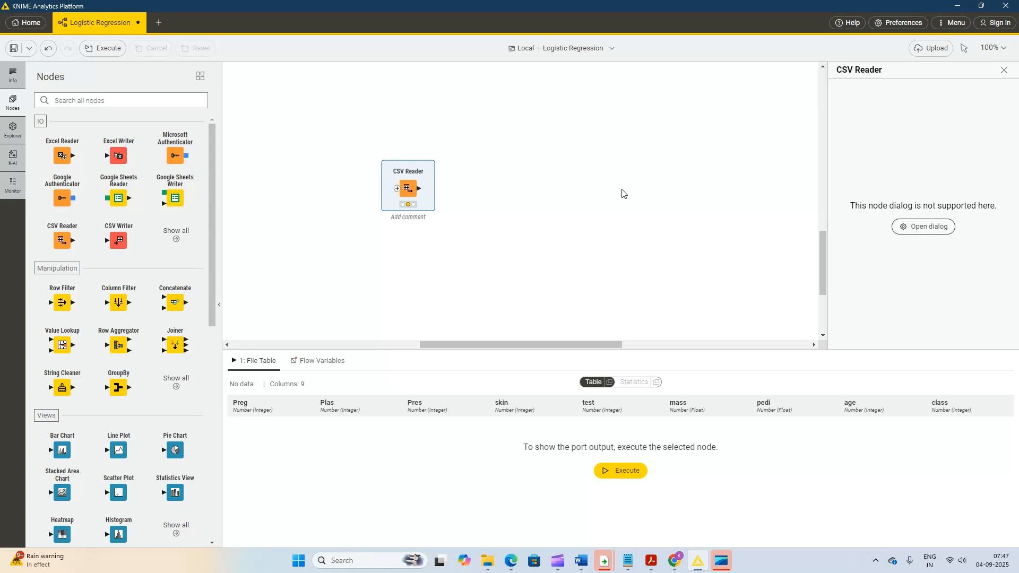
# - Execute the CSV Reader node and show the column statistics of its output table
pyautogui.rightClick(401, 194)
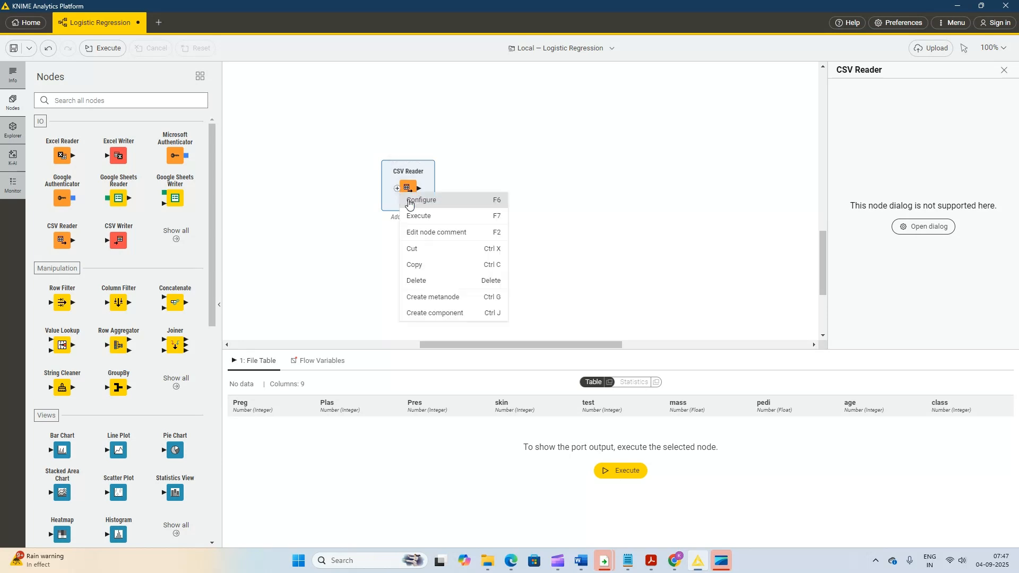
pyautogui.click(424, 216)
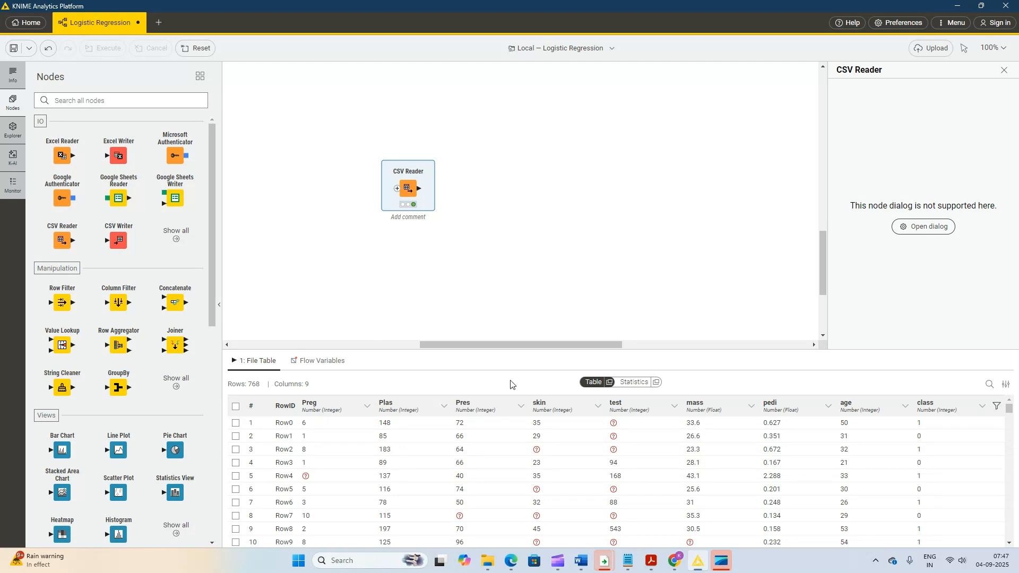
pyautogui.click(638, 382)
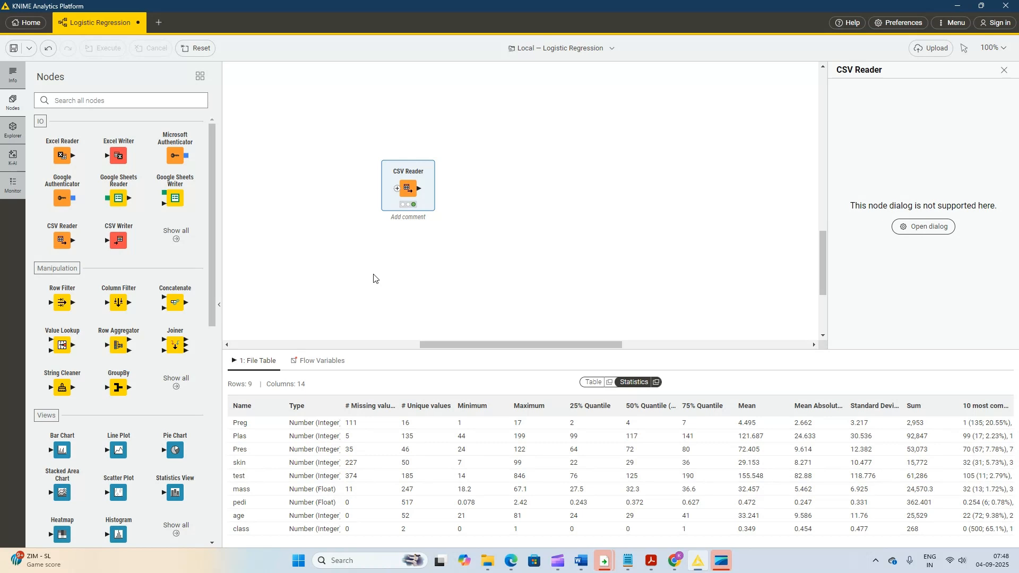
# - Add a Data Explorer node beside the CSV Reader and connect the reader's file table output to it
pyautogui.click(93, 100)
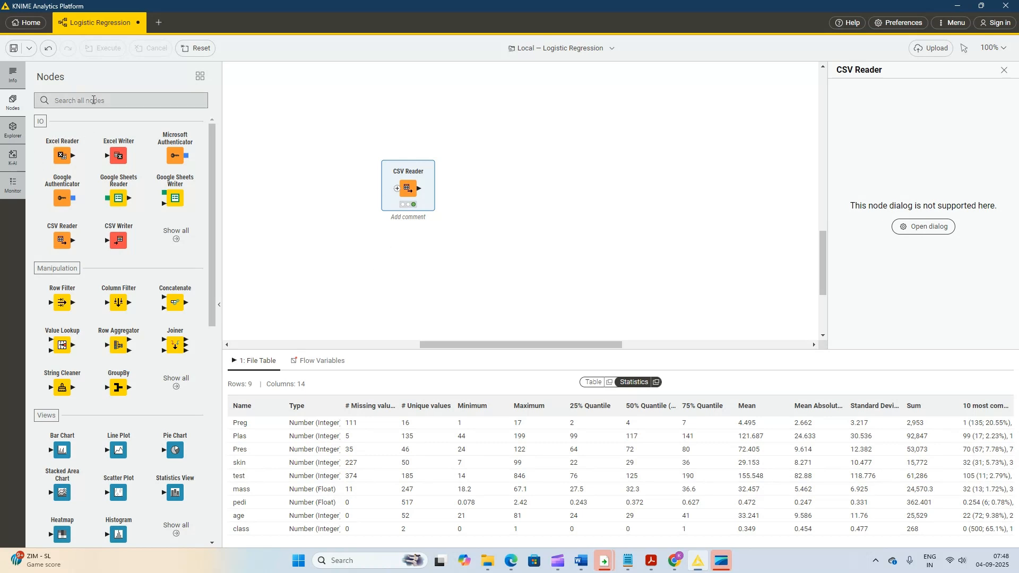
pyautogui.write('data')
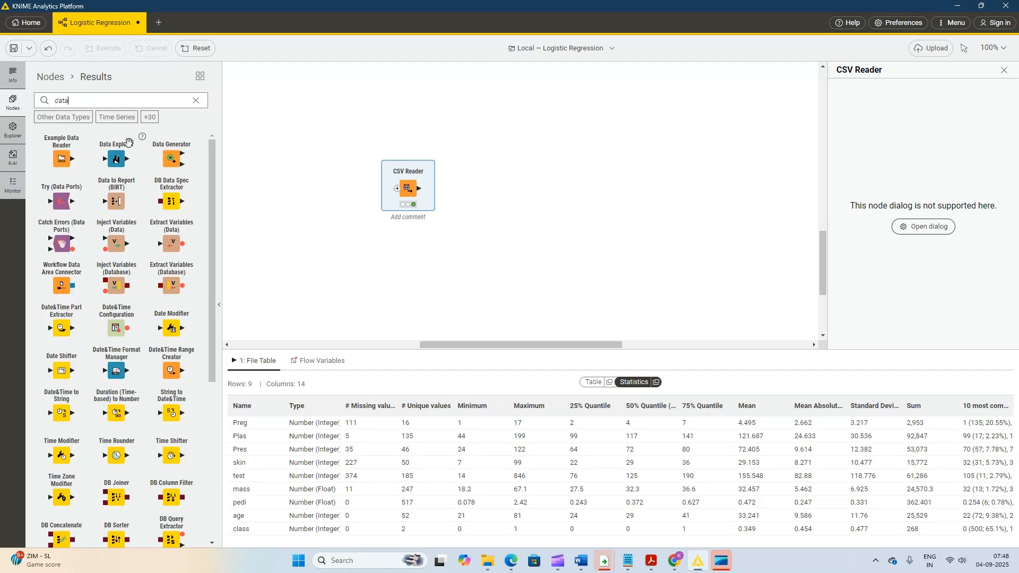
pyautogui.moveTo(119, 157); pyautogui.dragTo(487, 185)
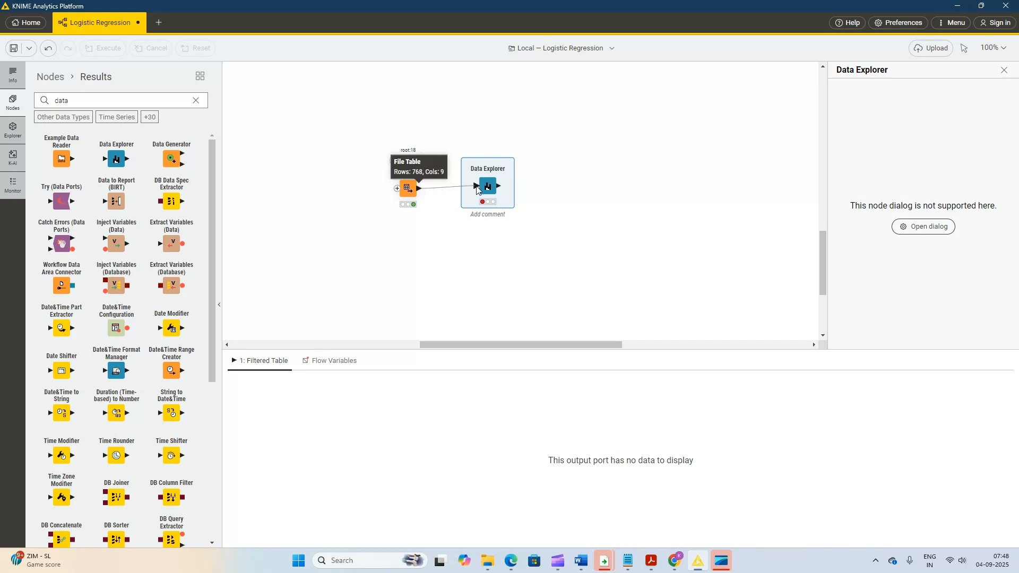
pyautogui.moveTo(420, 188); pyautogui.dragTo(509, 196)
# - Execute the Data Explorer node and open its interactive view
pyautogui.rightClick(491, 192)
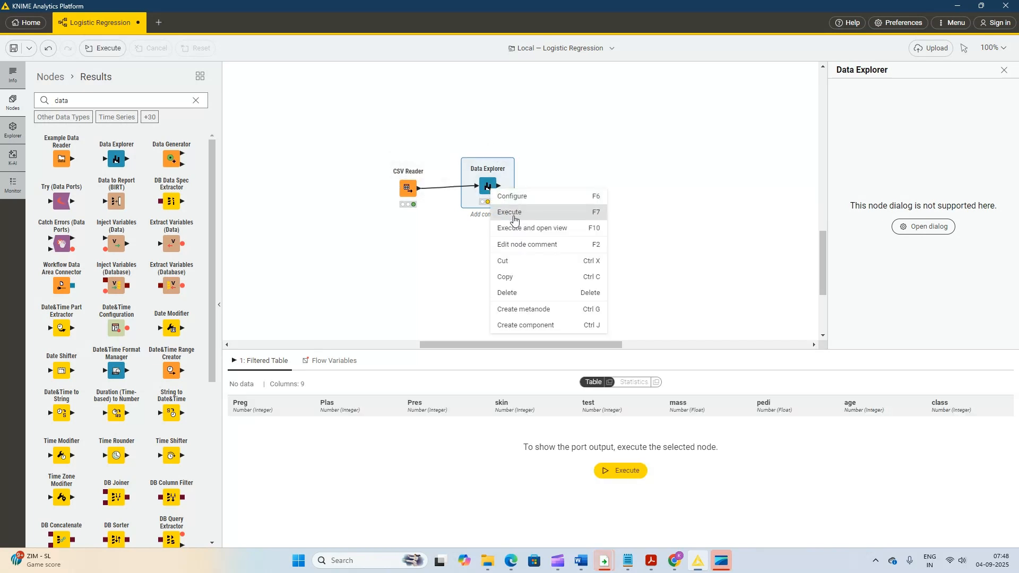
pyautogui.click(511, 212)
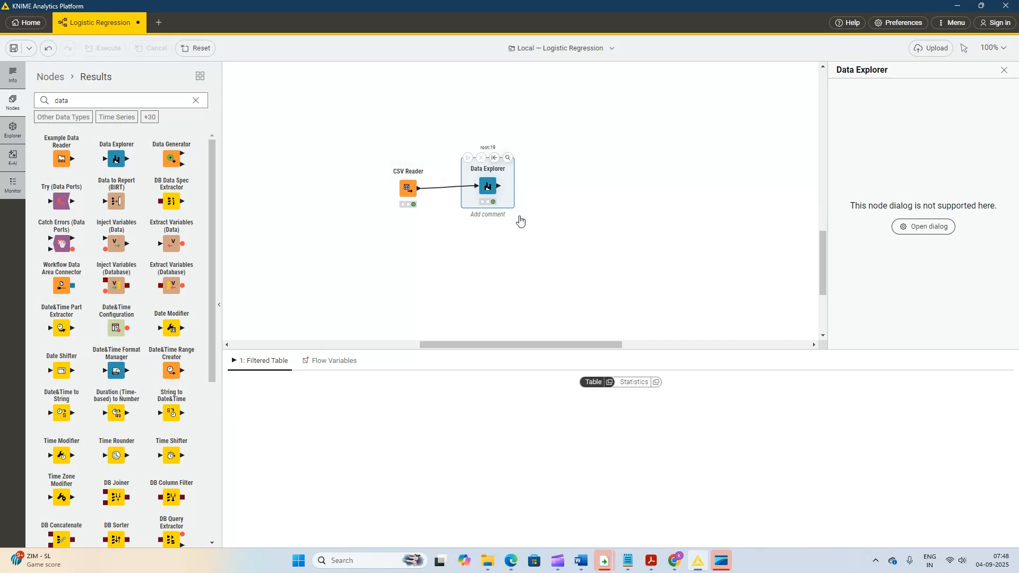
pyautogui.rightClick(493, 199)
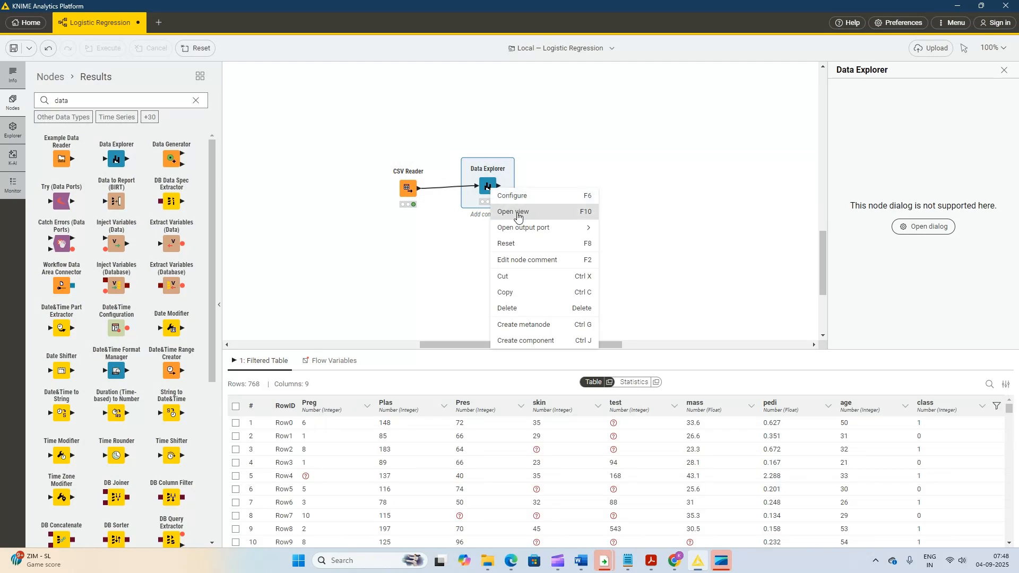
pyautogui.click(518, 215)
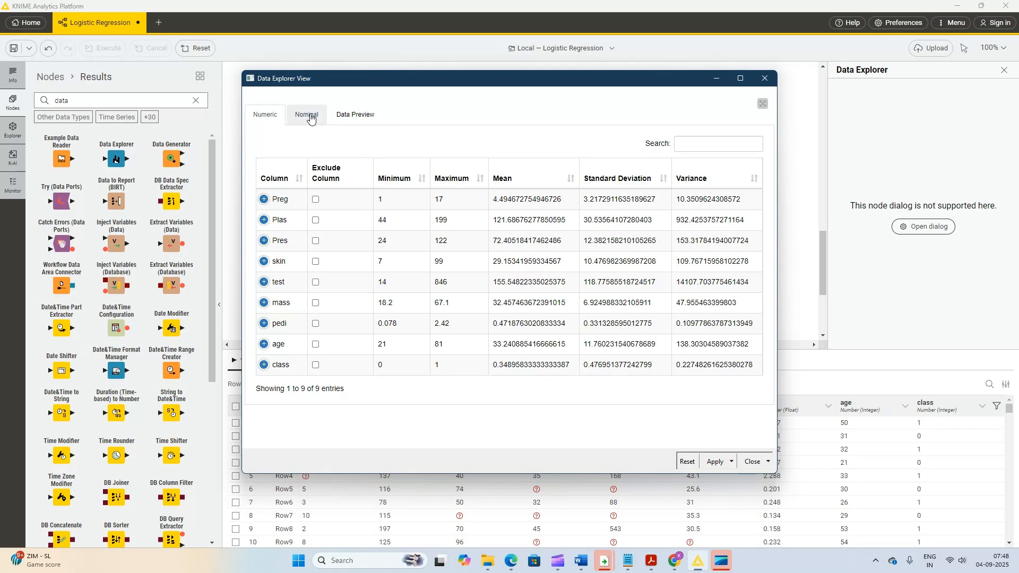
# - Check the nominal and numeric summaries, examine the detailed statistics of Preg, Plas and Pres, and close the Data Explorer view
pyautogui.click(310, 118)
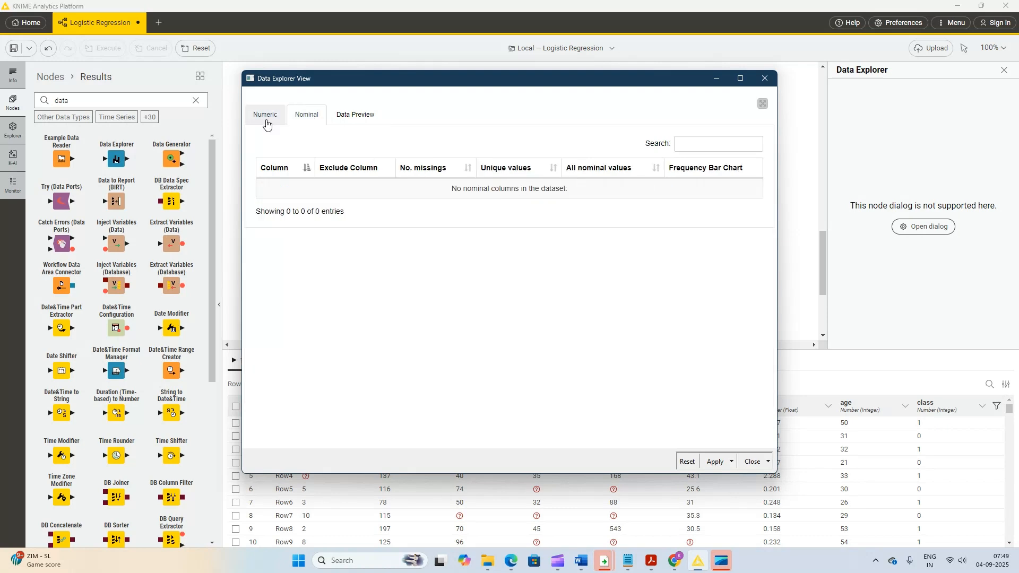
pyautogui.click(266, 124)
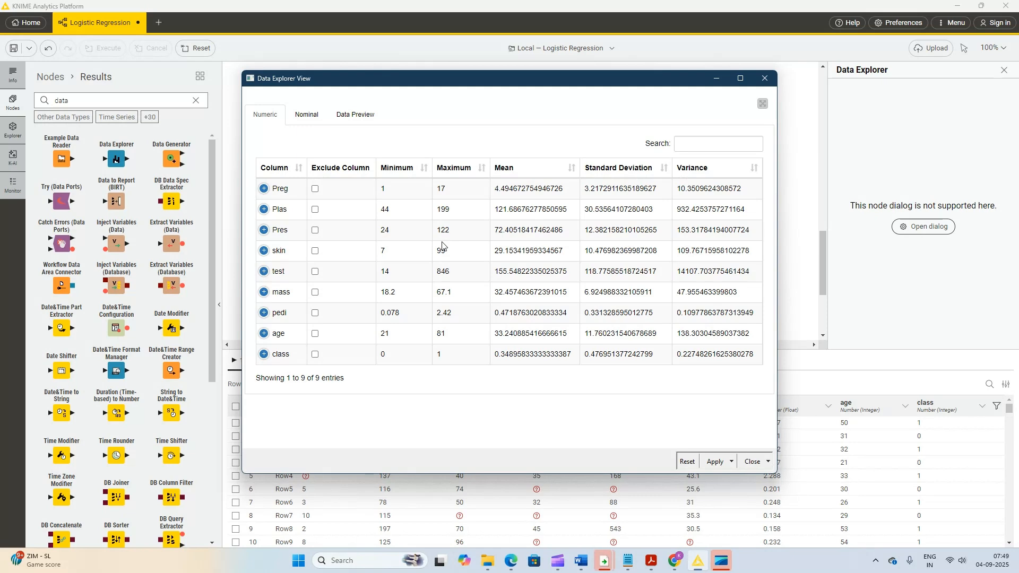
pyautogui.click(264, 189)
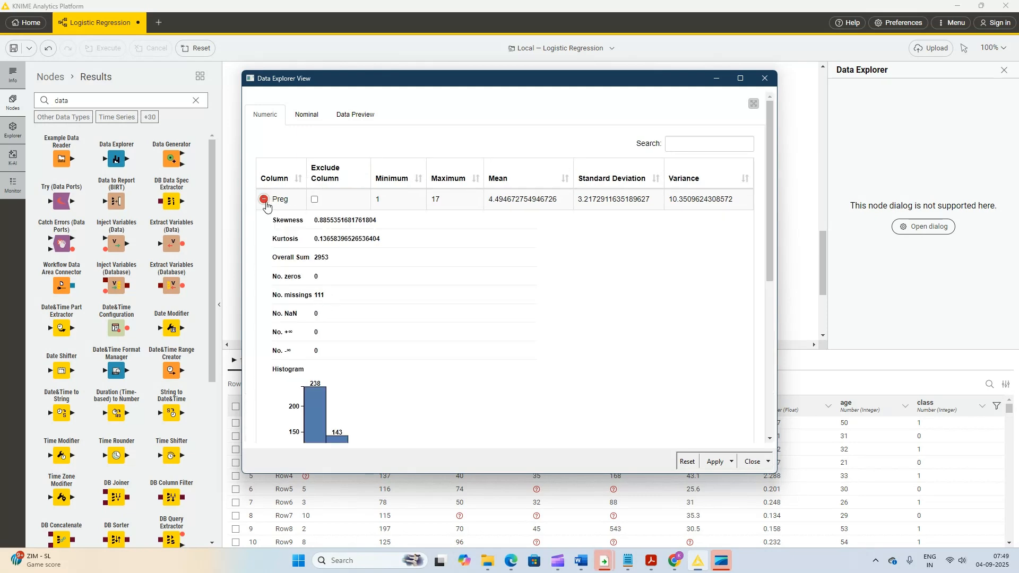
pyautogui.click(264, 200)
pyautogui.click(264, 220)
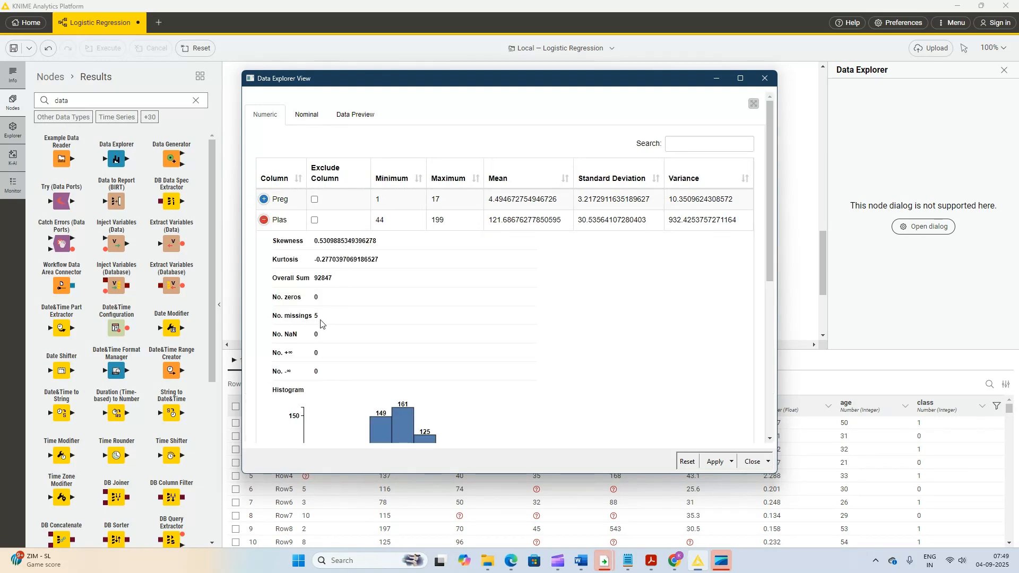
pyautogui.click(264, 220)
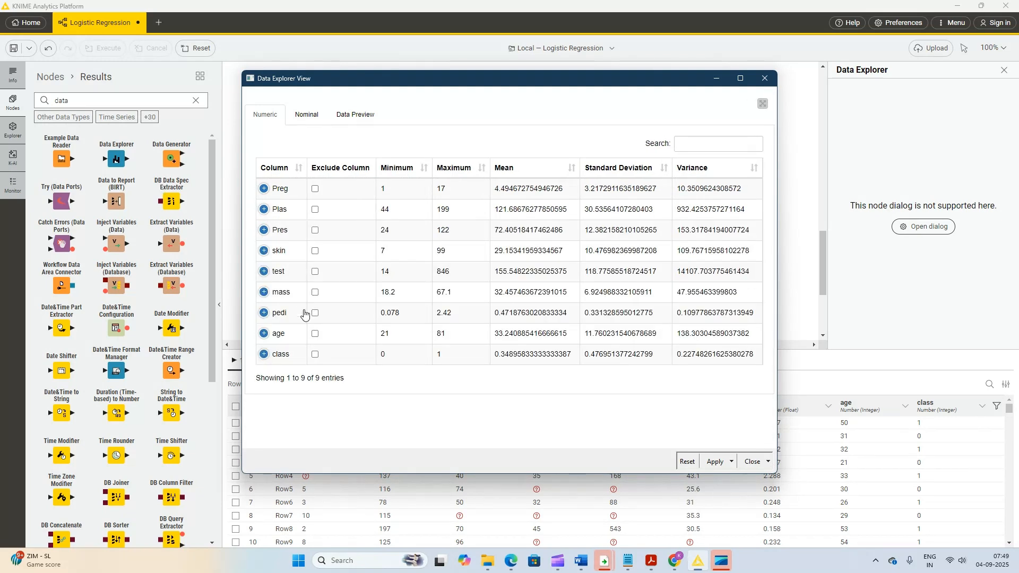
pyautogui.click(263, 230)
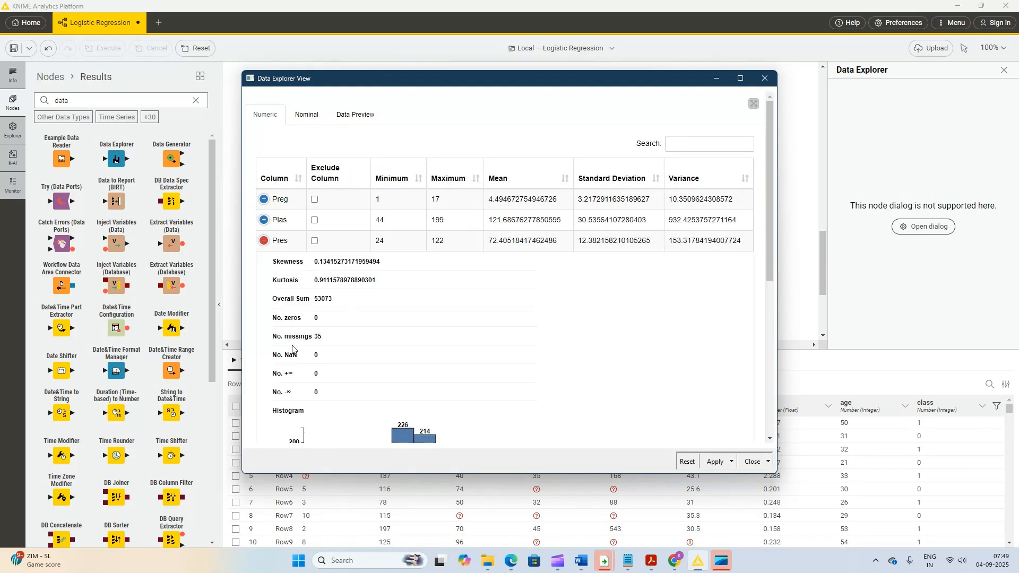
pyautogui.click(264, 241)
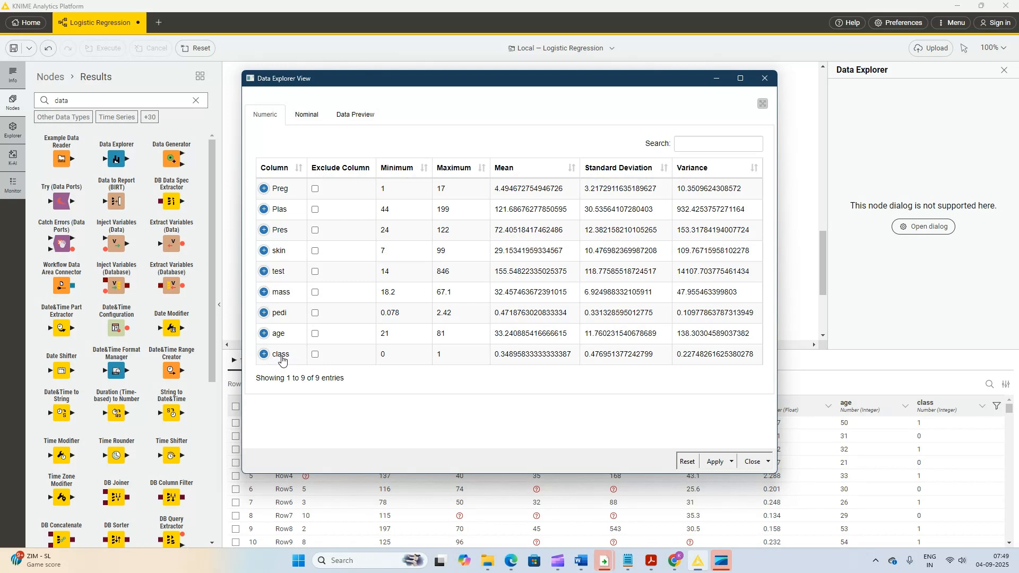
pyautogui.click(765, 79)
# - Change the type of the class column to String in the CSV Reader's transformation settings
pyautogui.rightClick(409, 196)
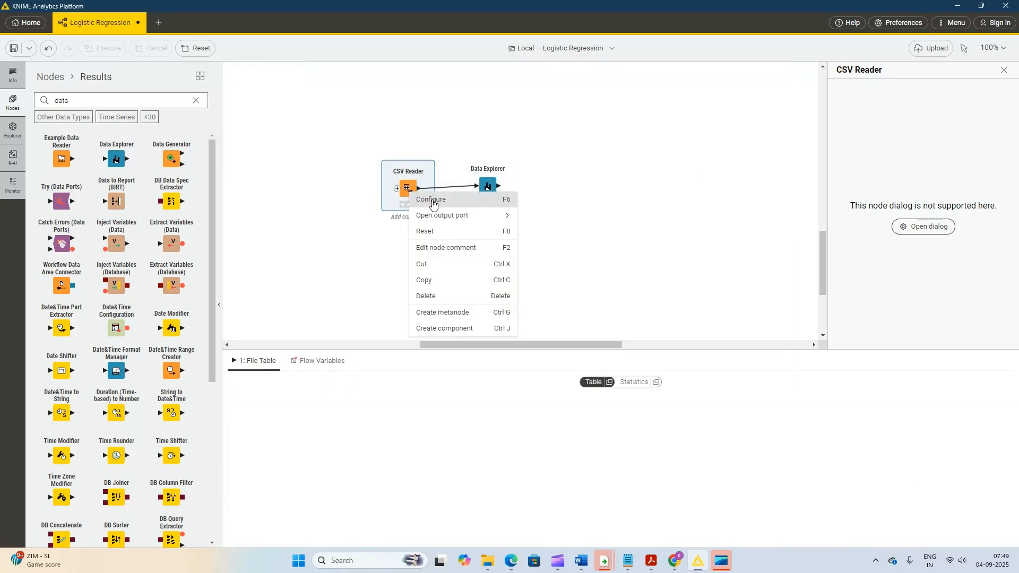
pyautogui.click(433, 203)
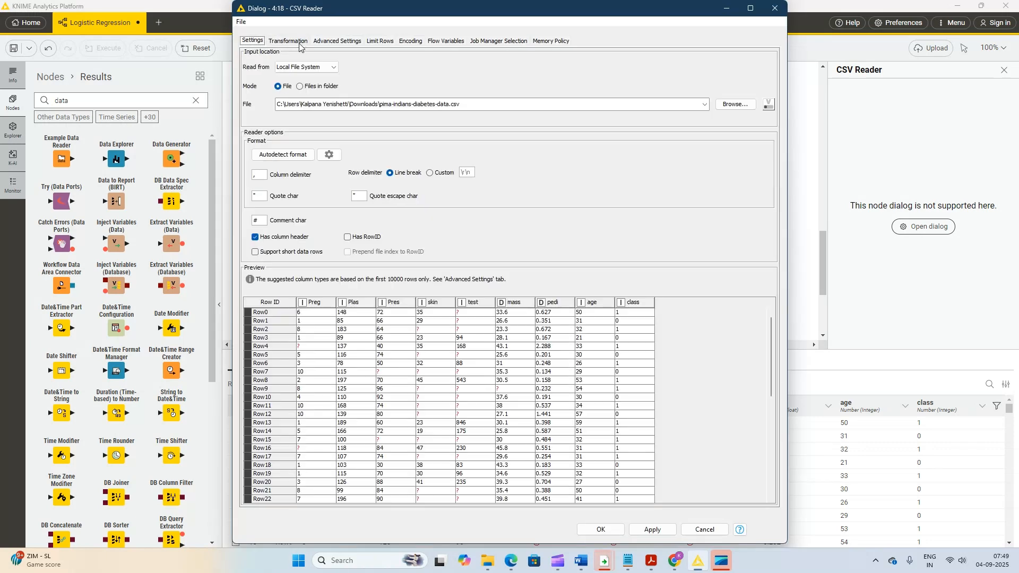
pyautogui.click(288, 41)
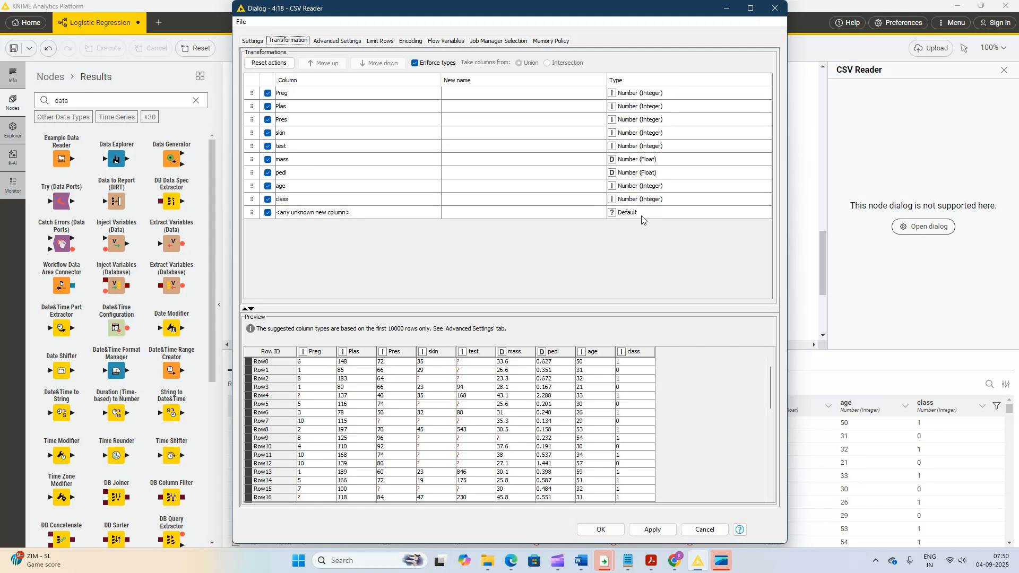
pyautogui.click(330, 201)
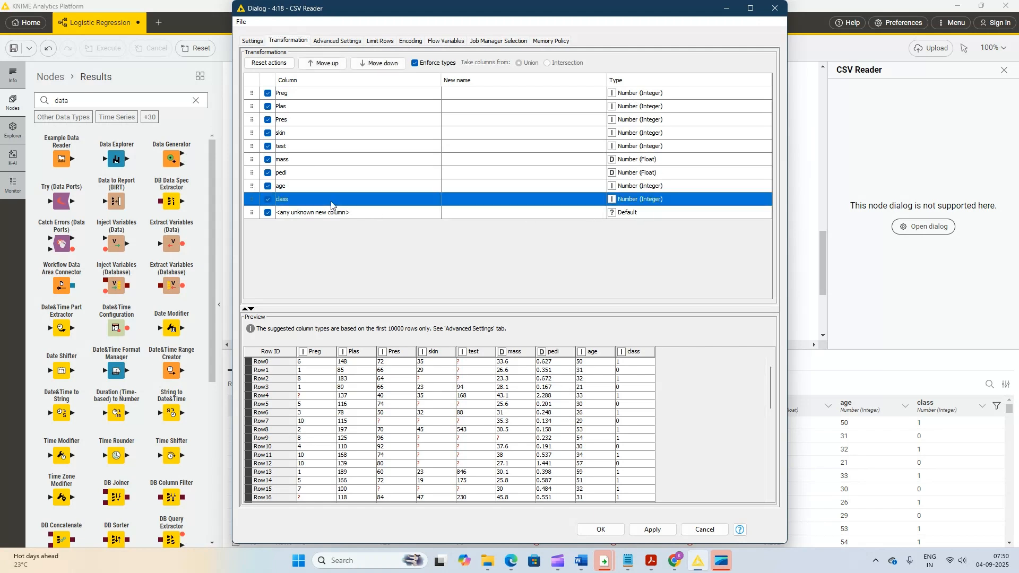
pyautogui.click(693, 201)
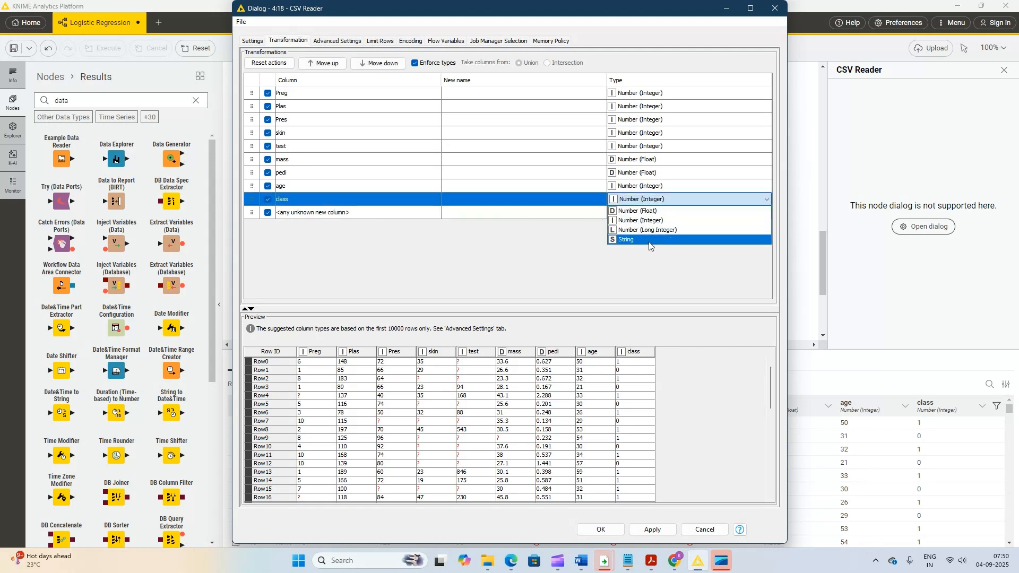
pyautogui.click(649, 240)
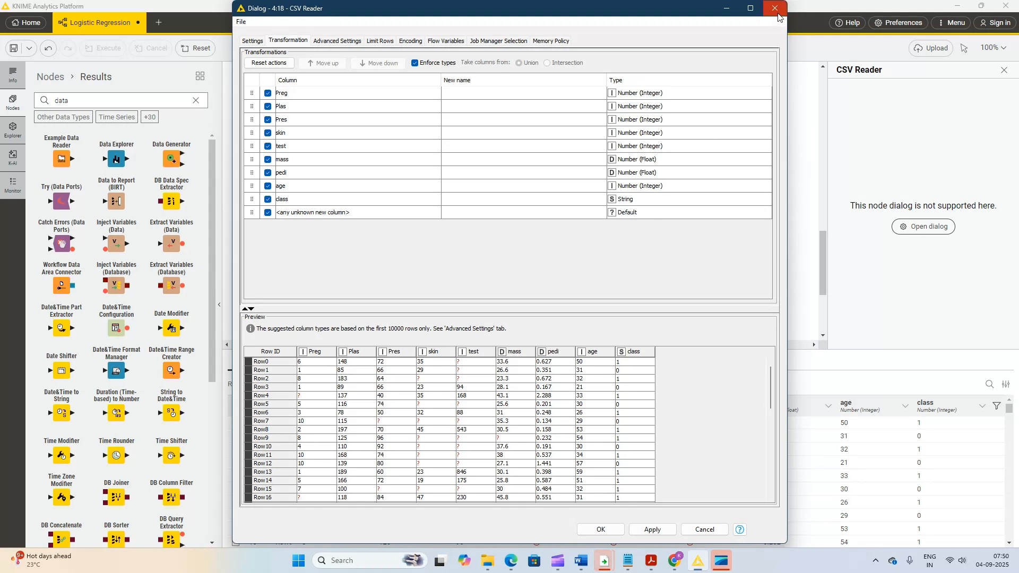
pyautogui.click(658, 530)
pyautogui.click(552, 286)
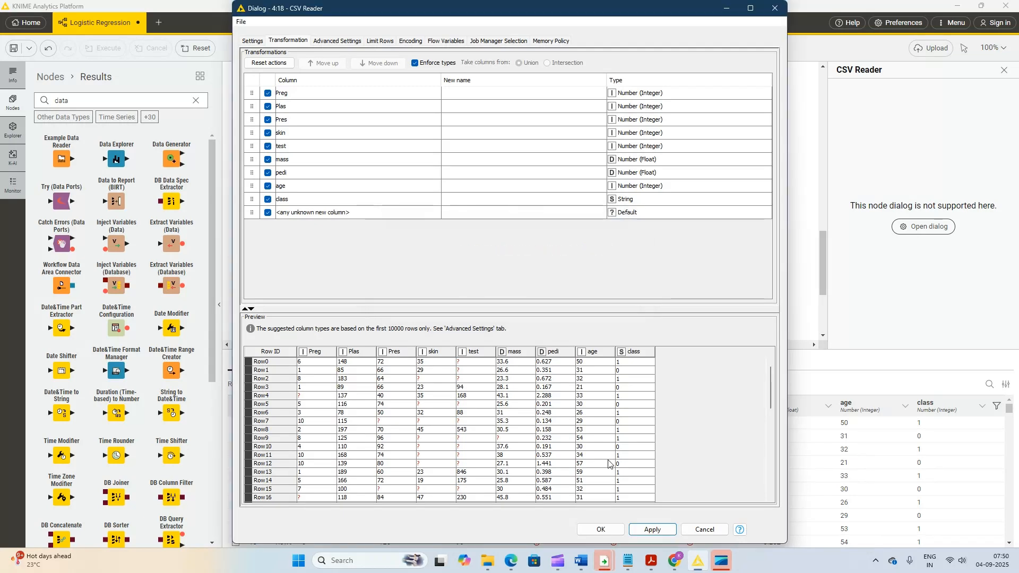
pyautogui.click(598, 530)
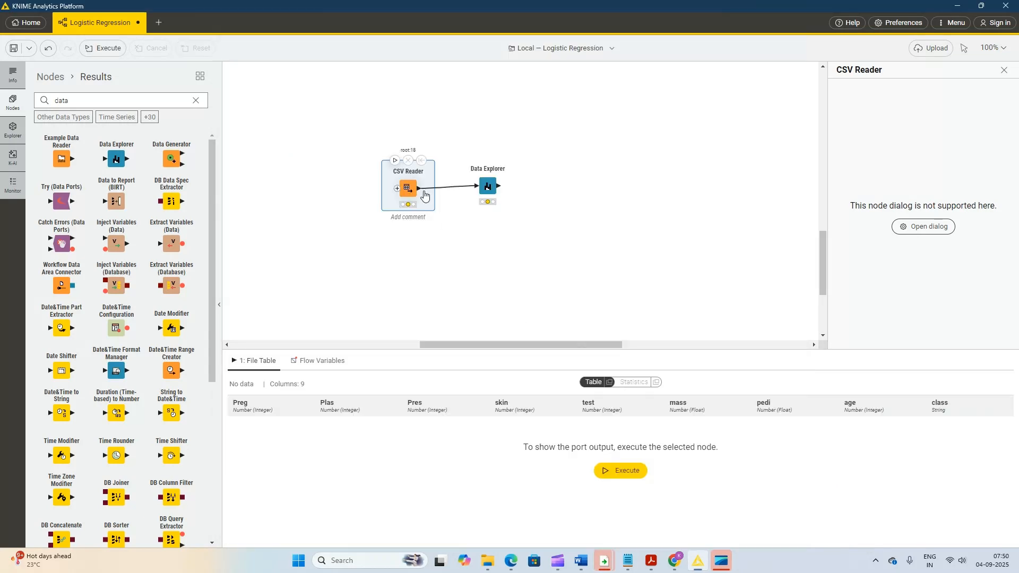
# - Re-execute the CSV Reader and Data Explorer nodes and open the Data Explorer view
pyautogui.rightClick(420, 191)
pyautogui.click(449, 218)
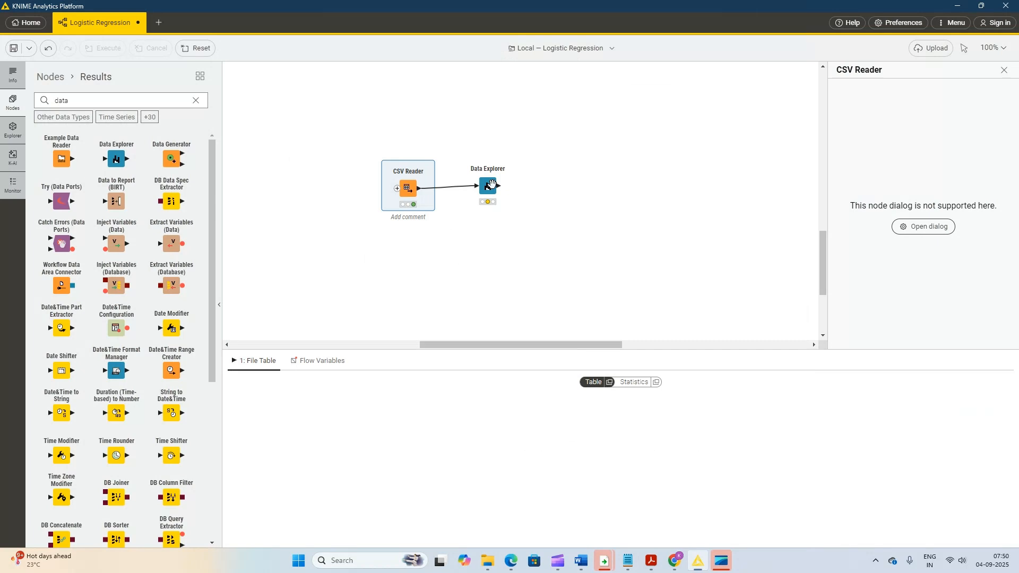
pyautogui.rightClick(488, 185)
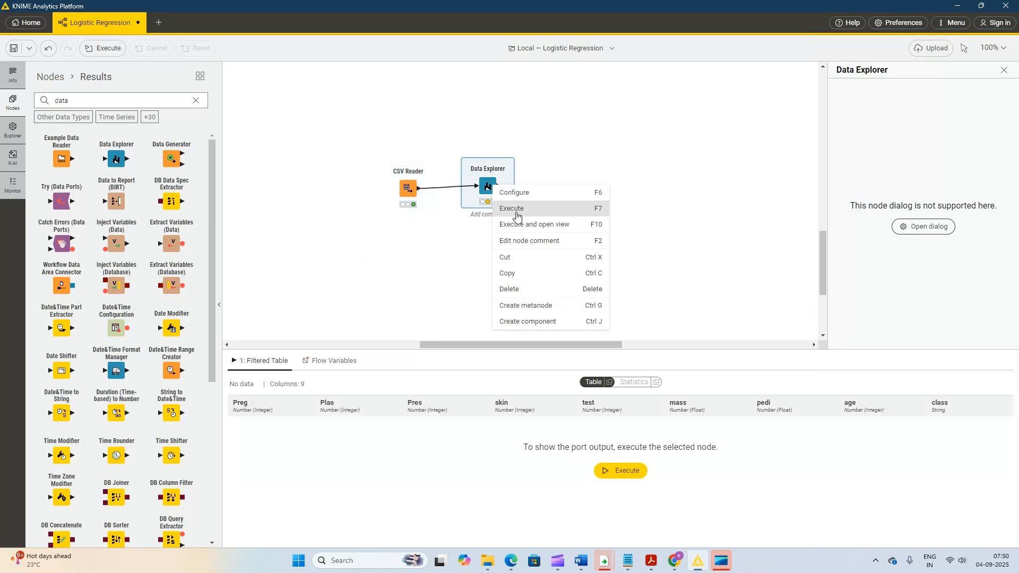
pyautogui.click(517, 210)
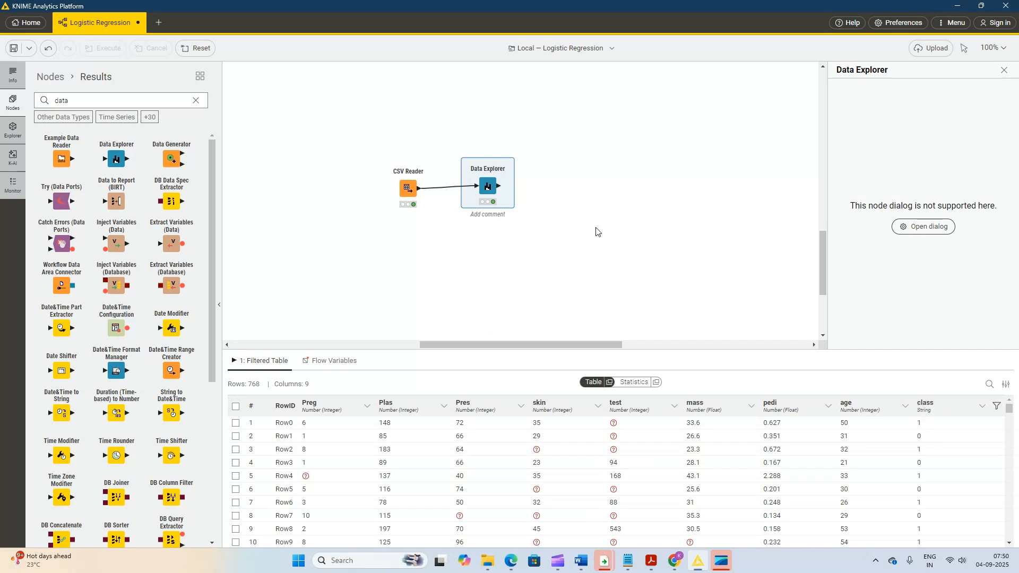
pyautogui.rightClick(488, 187)
pyautogui.click(509, 212)
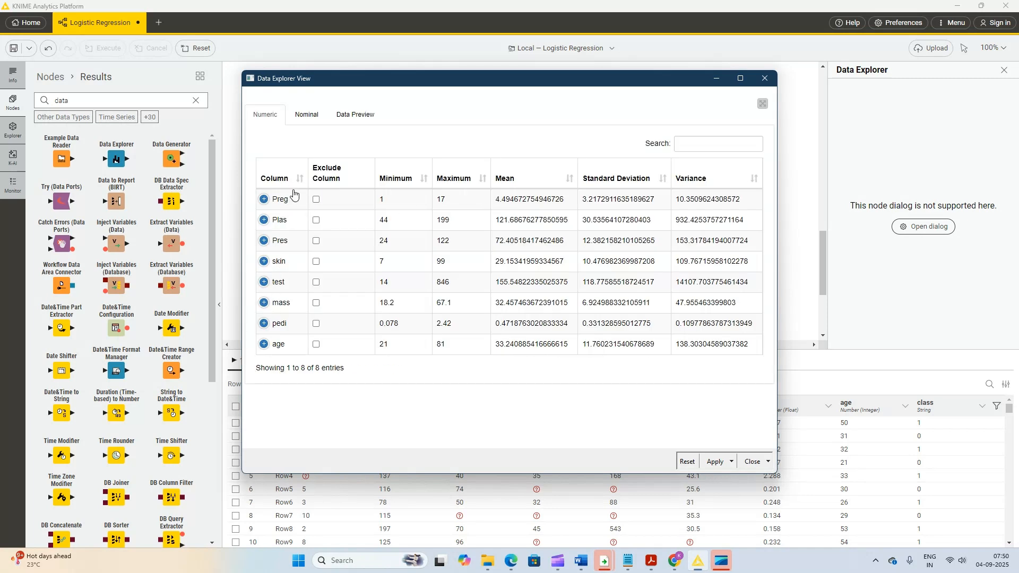
# - Check the nominal summary of the class column and close the Data Explorer view
pyautogui.click(307, 115)
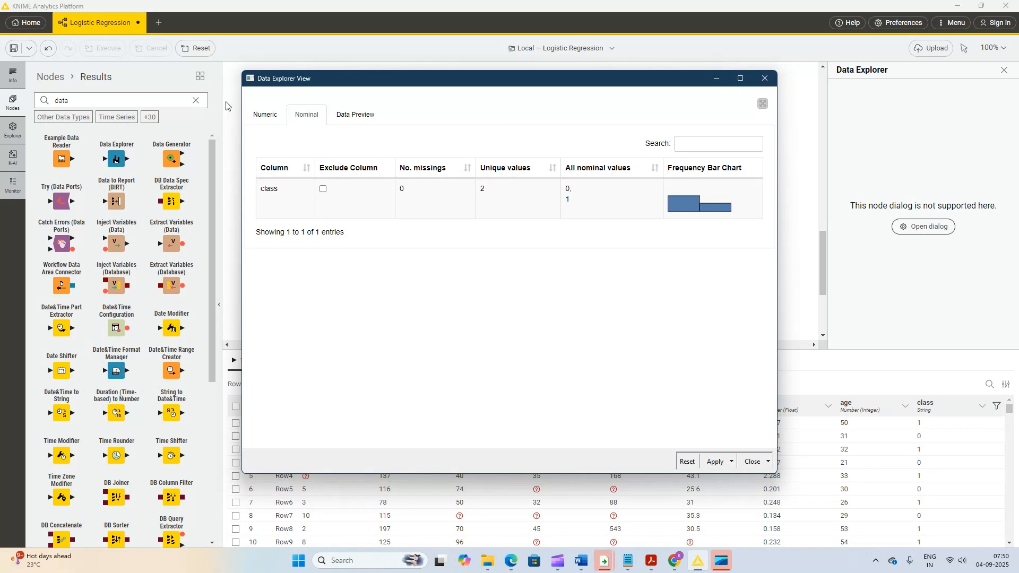
pyautogui.click(764, 78)
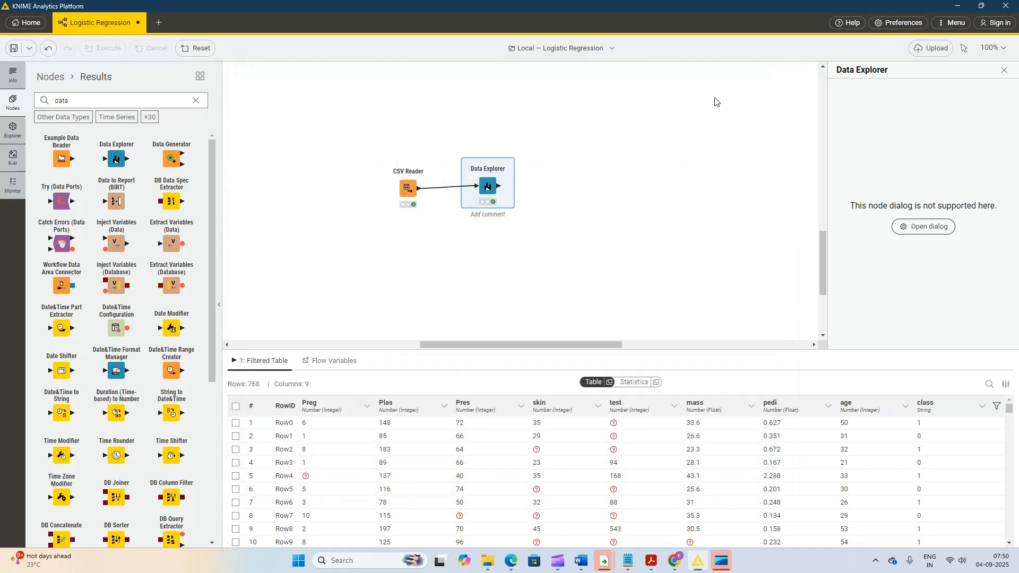
# - Add a Missing Value node to the workflow and connect the Data Explorer's output to it
pyautogui.doubleClick(73, 104)
pyautogui.write('ml')
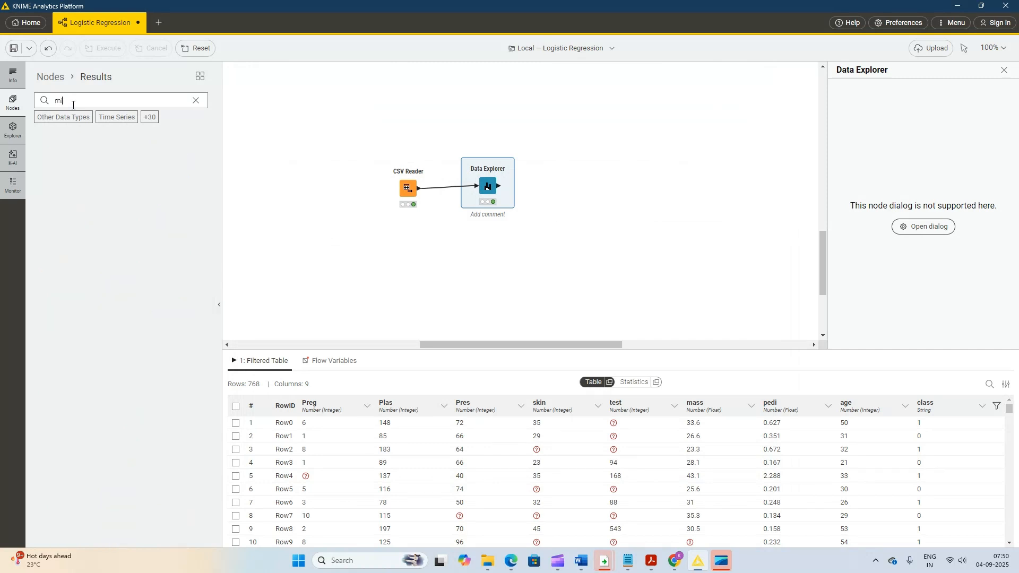
pyautogui.write('issin')
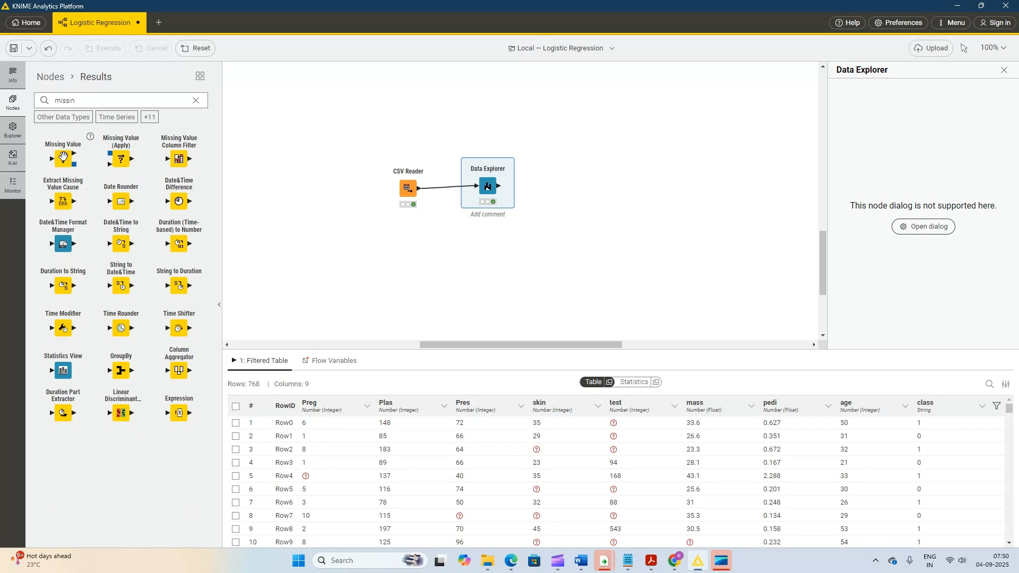
pyautogui.moveTo(64, 157); pyautogui.dragTo(591, 187)
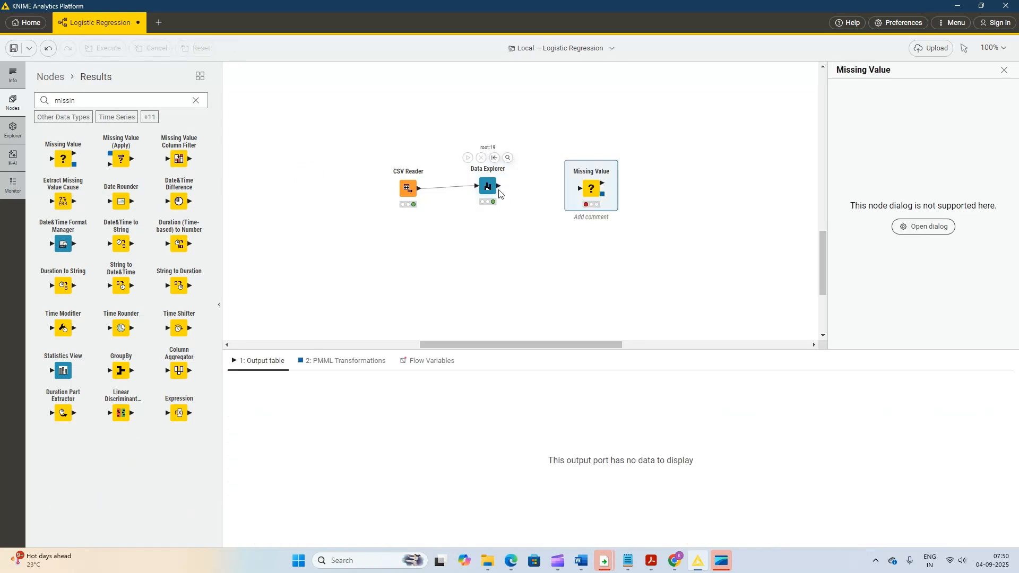
pyautogui.moveTo(499, 186); pyautogui.dragTo(579, 188)
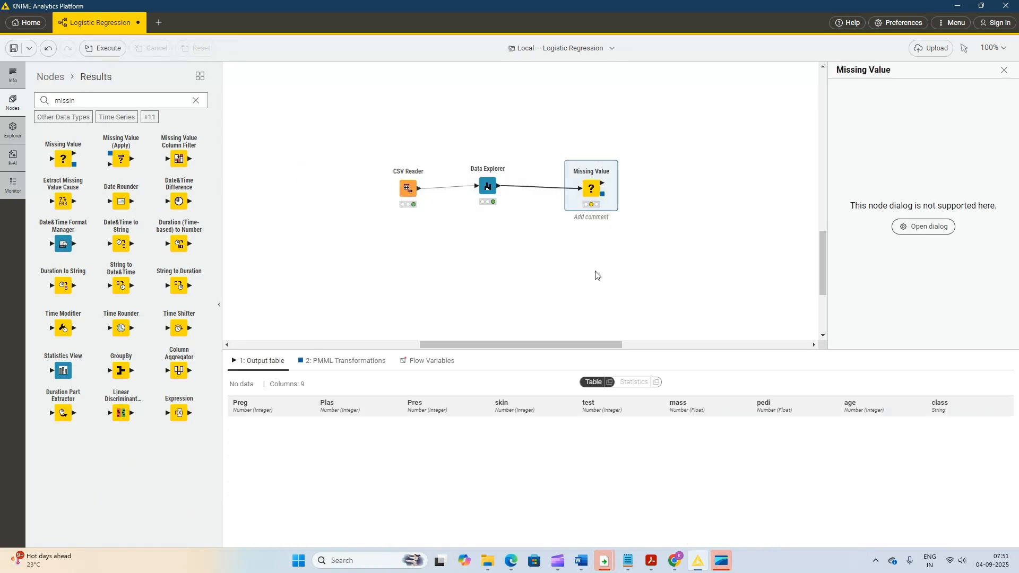
# - Configure the Missing Value node to replace missing integer and float numbers with the Mean
pyautogui.rightClick(591, 192)
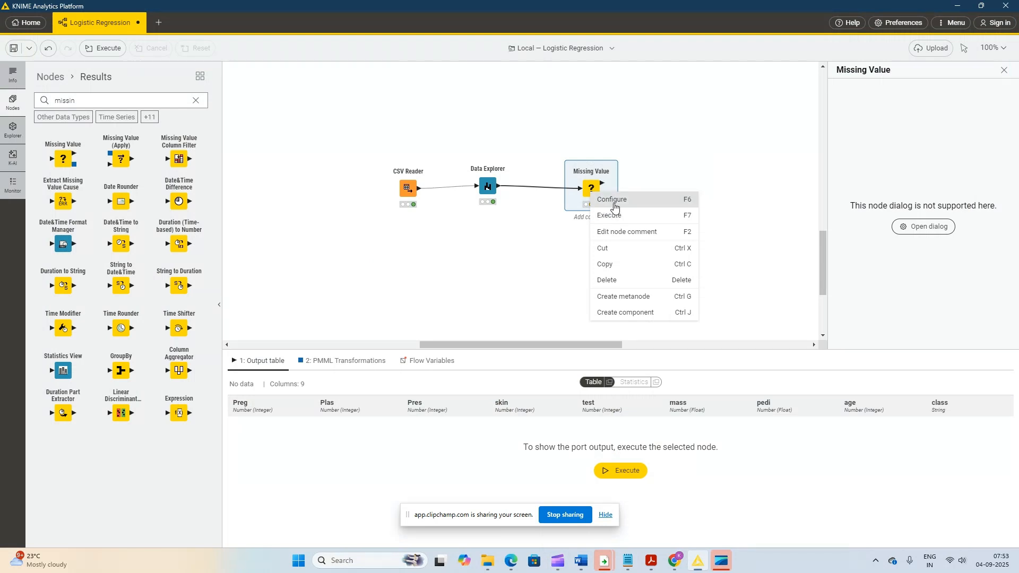
pyautogui.click(612, 200)
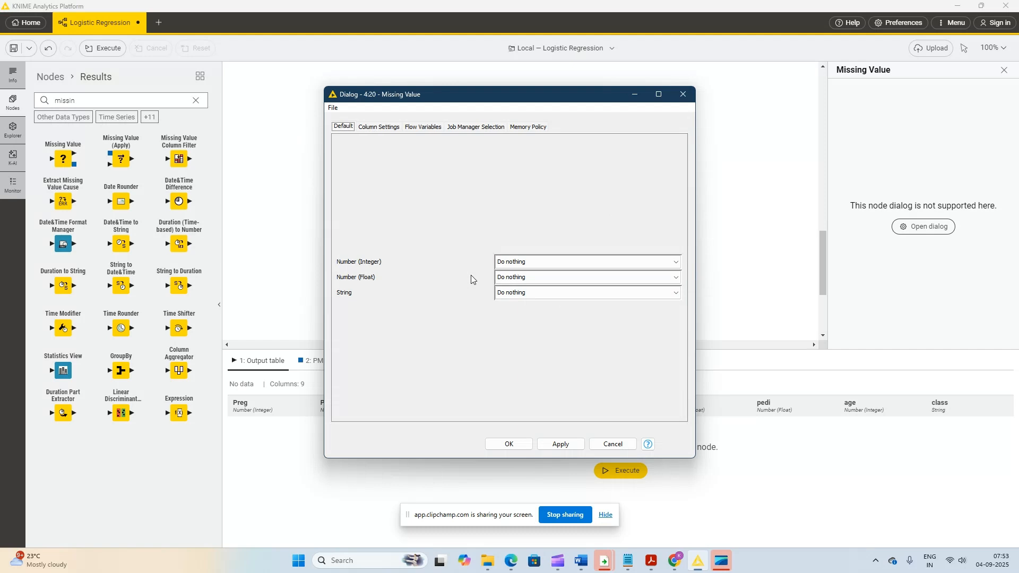
pyautogui.click(542, 263)
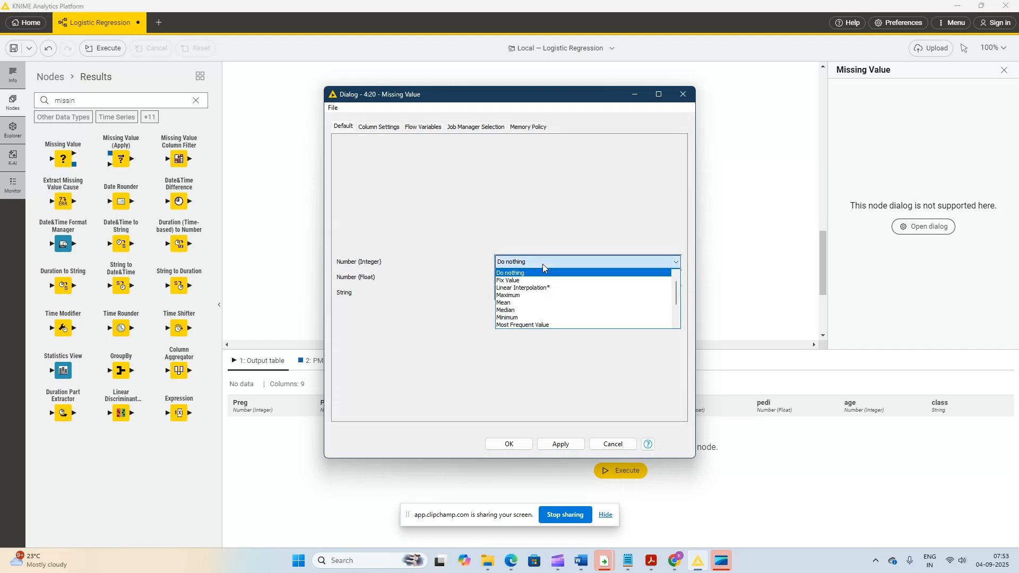
pyautogui.click(518, 304)
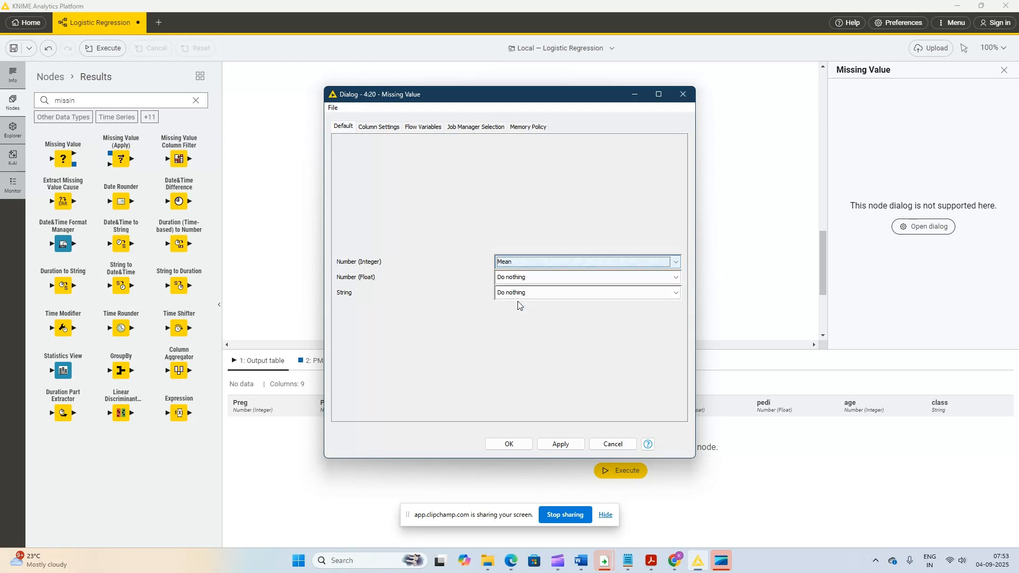
pyautogui.click(520, 281)
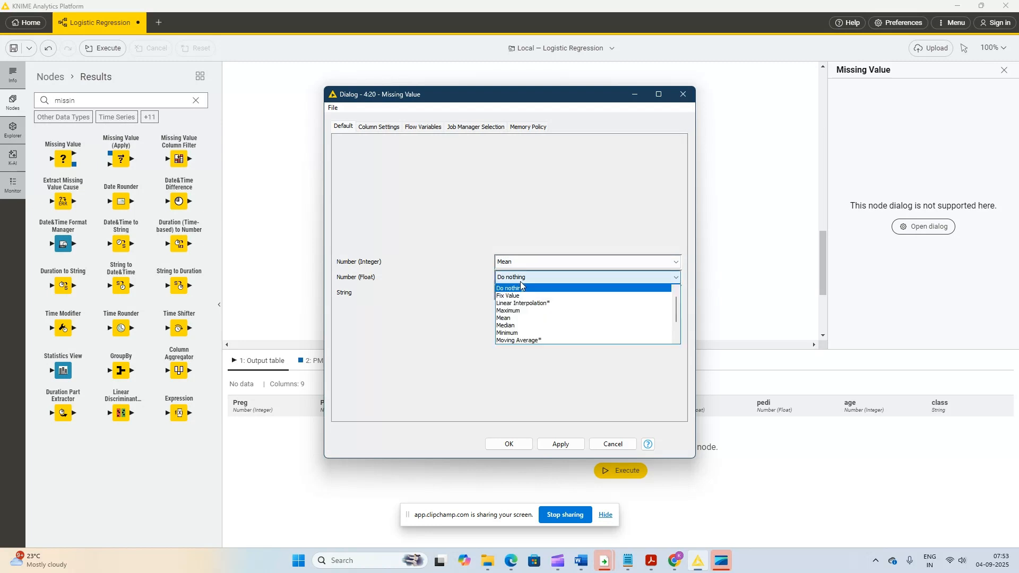
pyautogui.click(516, 319)
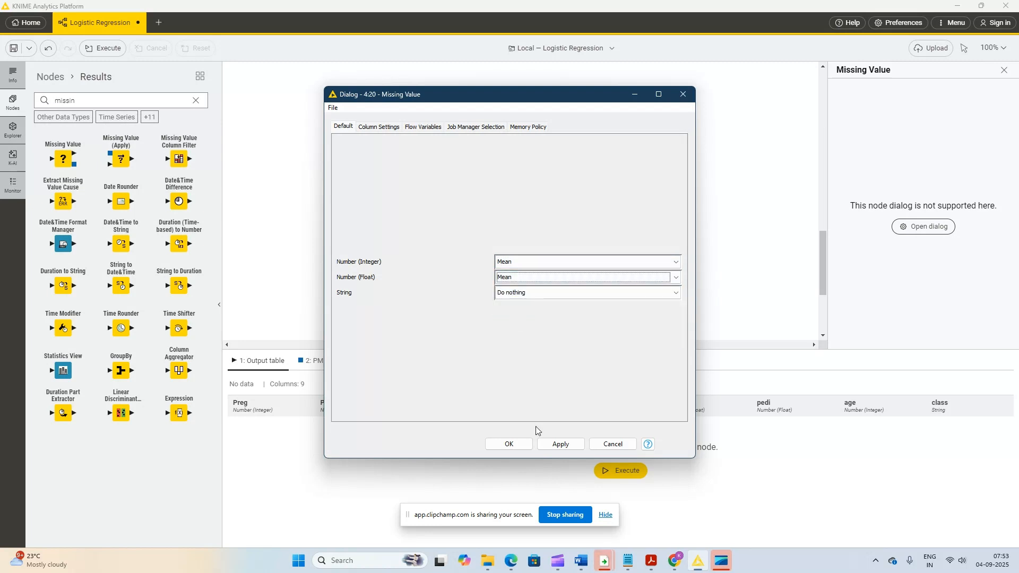
pyautogui.click(560, 444)
pyautogui.click(508, 444)
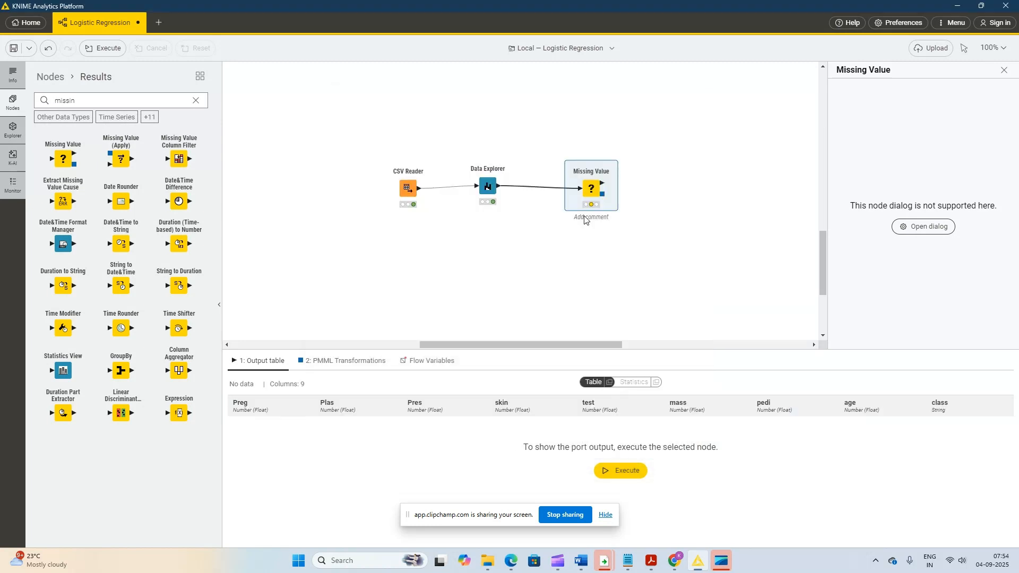
# - Review the numeric column means in the first Data Explorer's interactive view, and close it
pyautogui.rightClick(489, 187)
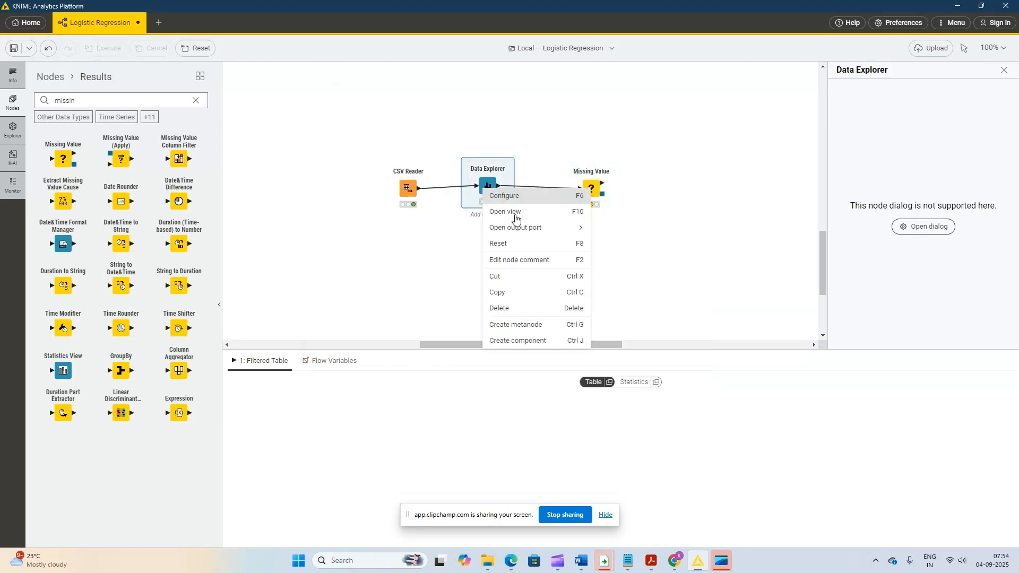
pyautogui.click(513, 214)
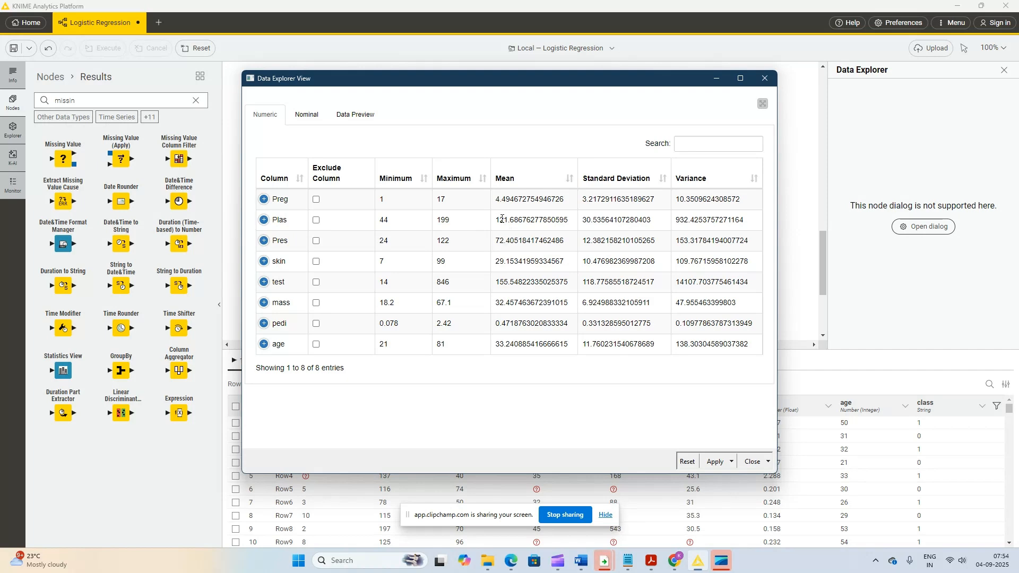
pyautogui.click(764, 78)
# - Execute the Missing Value node and connect a second Data Explorer node to its output table
pyautogui.rightClick(595, 192)
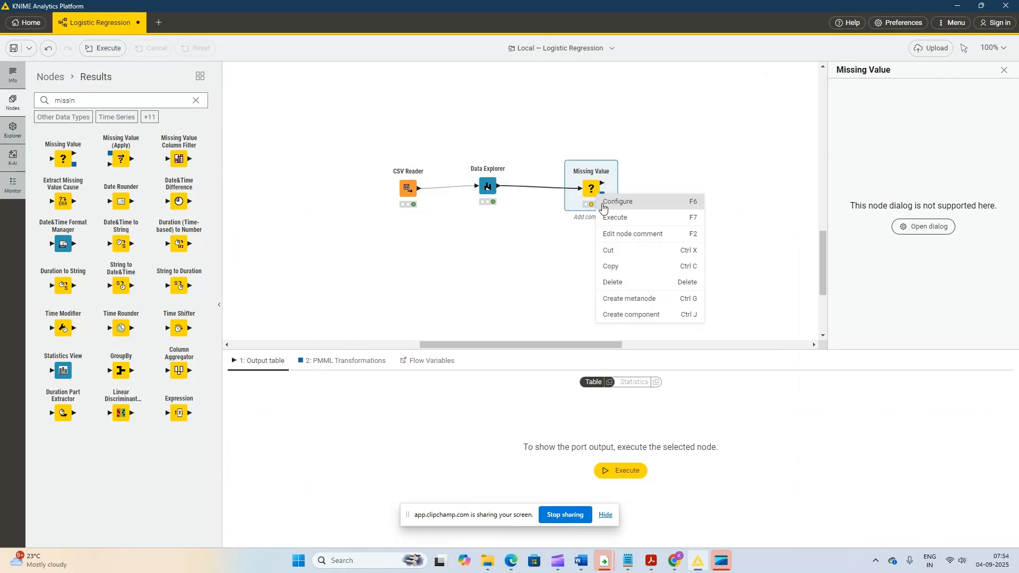
pyautogui.click(625, 224)
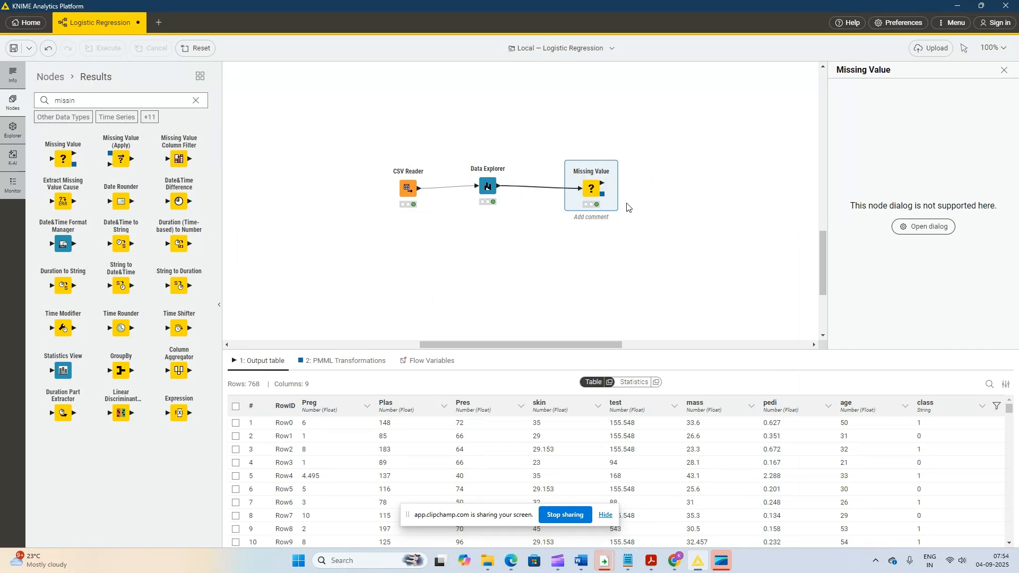
pyautogui.doubleClick(113, 104)
pyautogui.write('da')
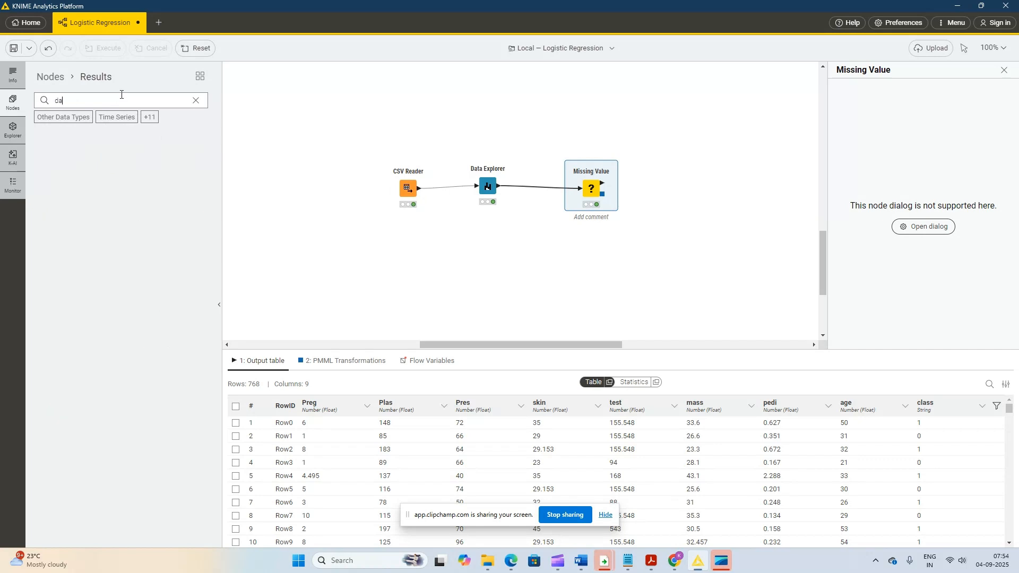
pyautogui.write('ta ex')
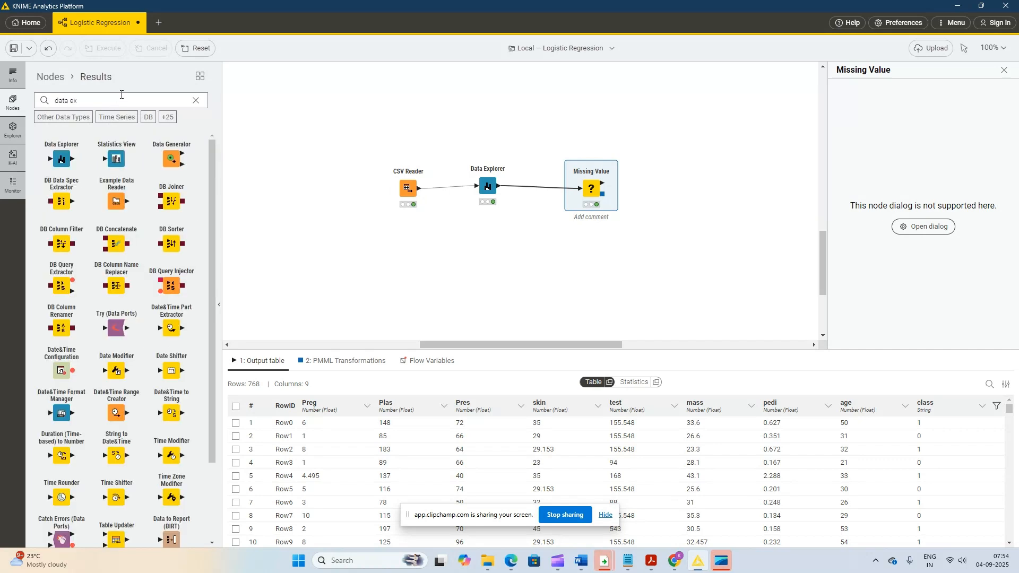
pyautogui.moveTo(62, 159); pyautogui.dragTo(648, 192)
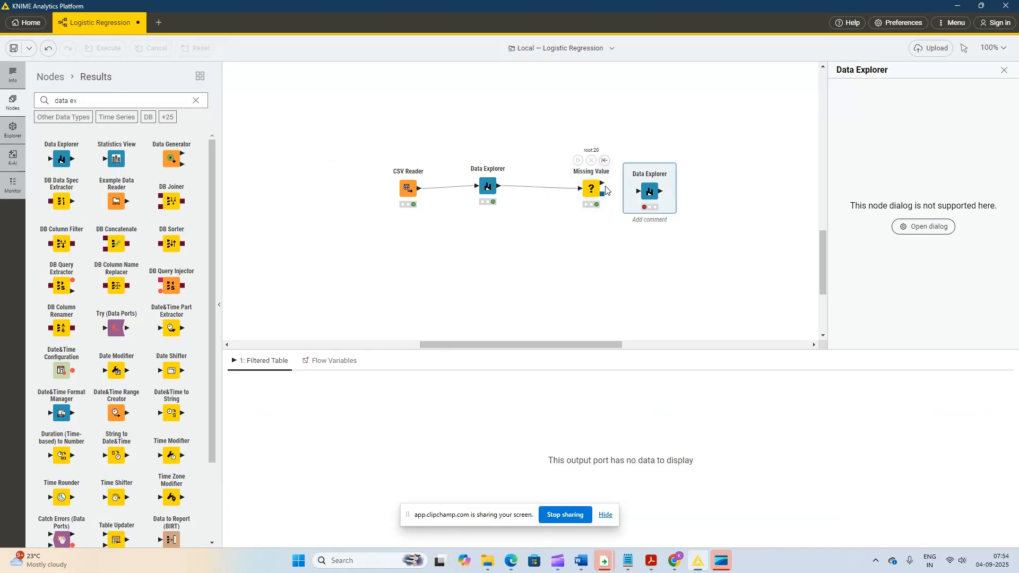
pyautogui.moveTo(603, 184); pyautogui.dragTo(652, 192)
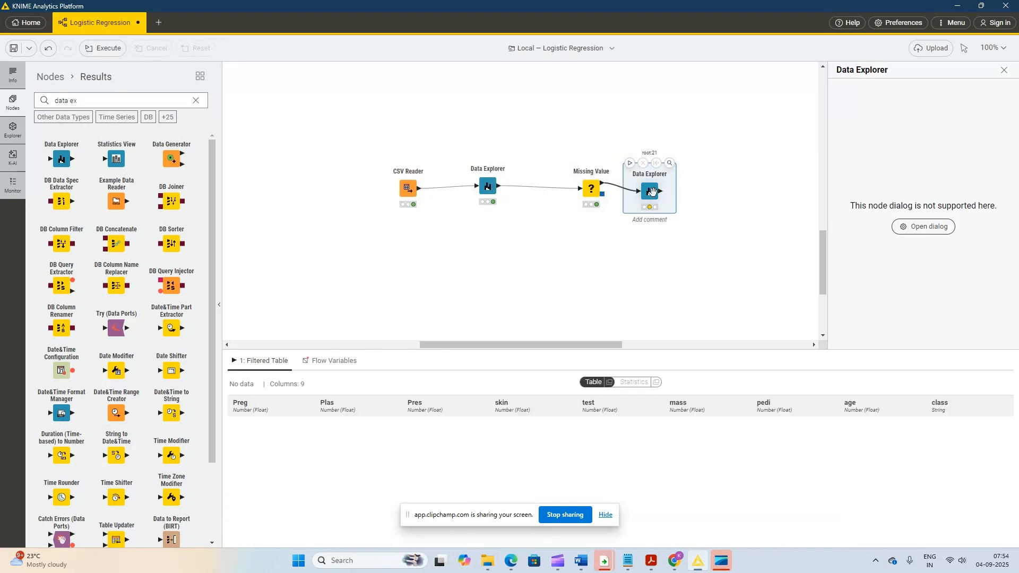
# - Execute the second Data Explorer node and open its interactive view
pyautogui.rightClick(652, 191)
pyautogui.click(680, 217)
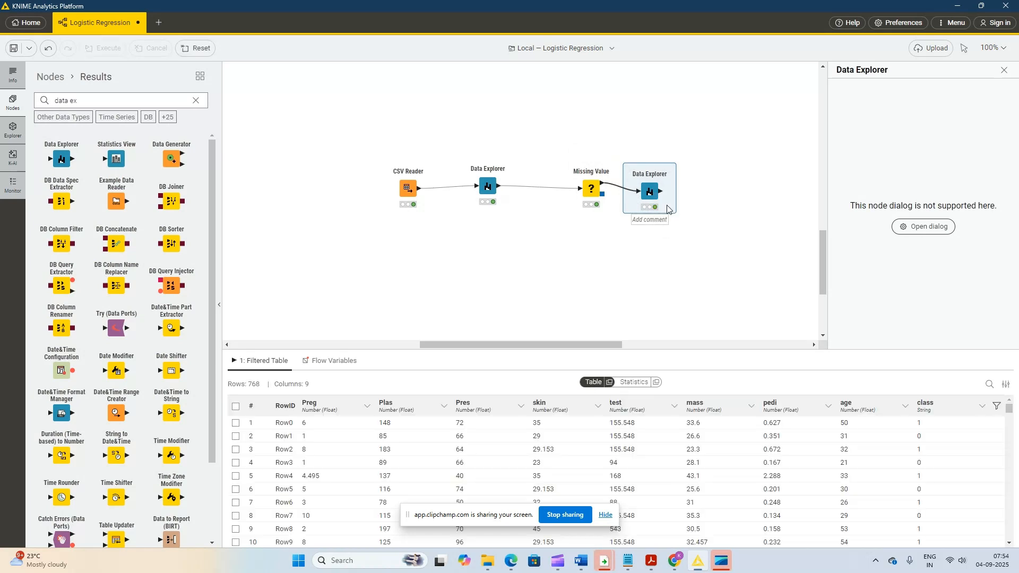
pyautogui.rightClick(654, 191)
pyautogui.click(671, 214)
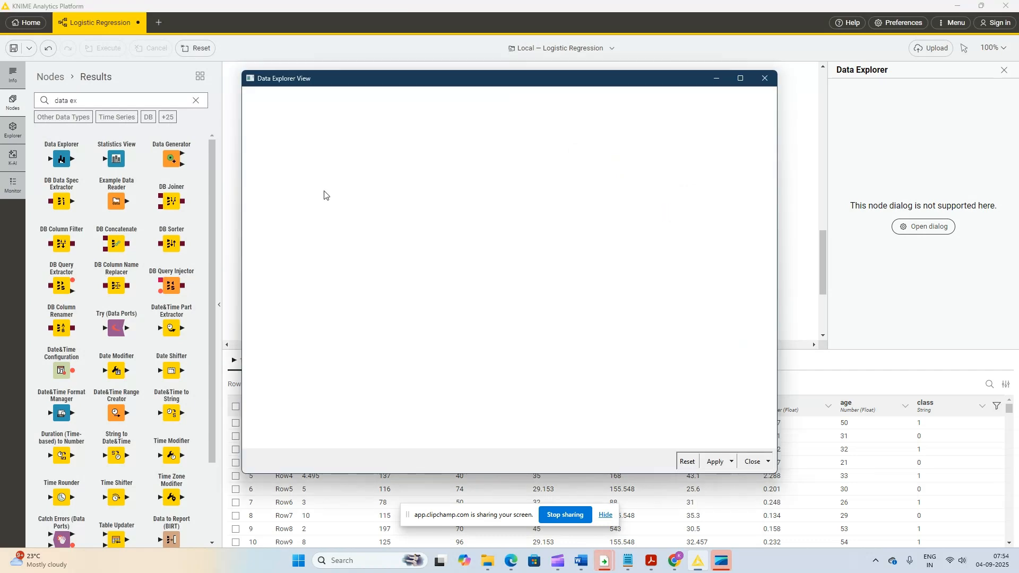
# - Examine the detailed statistics of Preg and Plas for missing values, and close the second Data Explorer's view
pyautogui.click(263, 200)
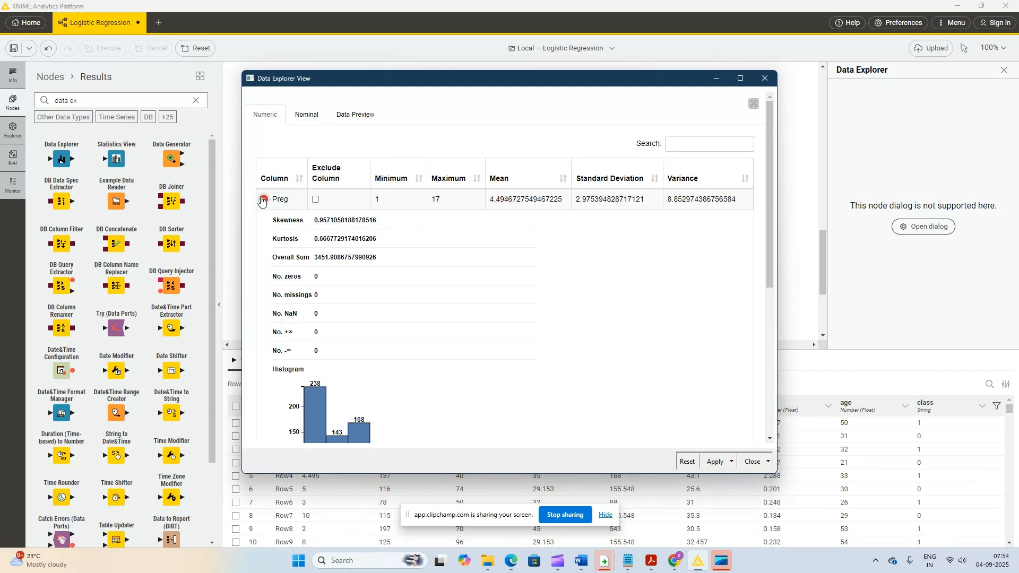
pyautogui.click(264, 199)
pyautogui.click(267, 220)
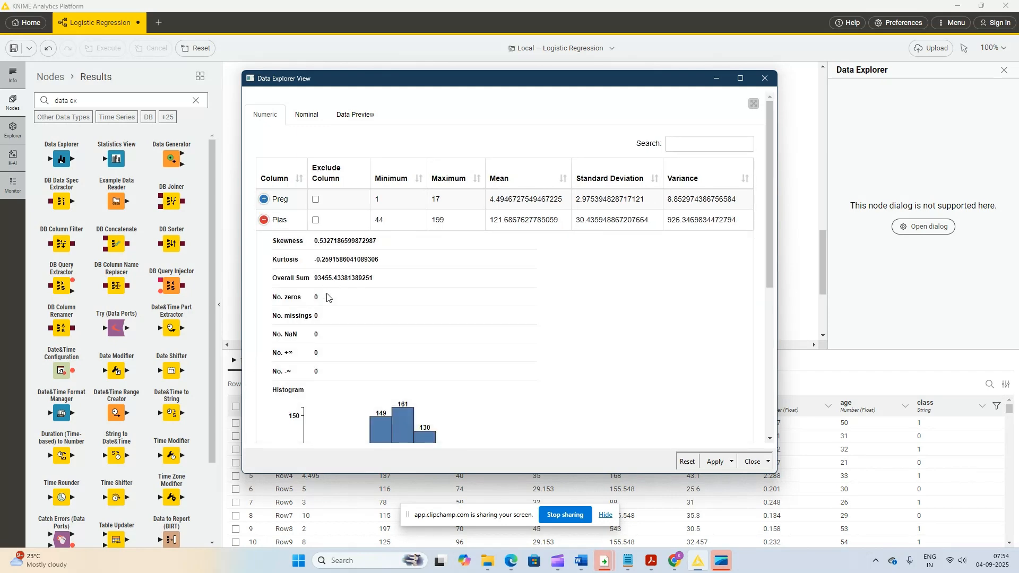
pyautogui.click(264, 220)
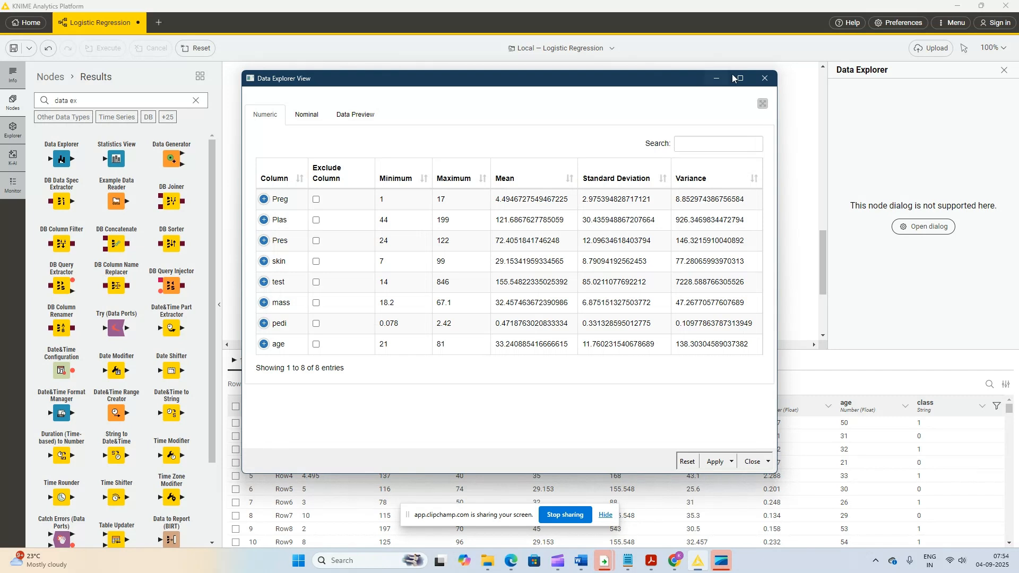
pyautogui.click(765, 78)
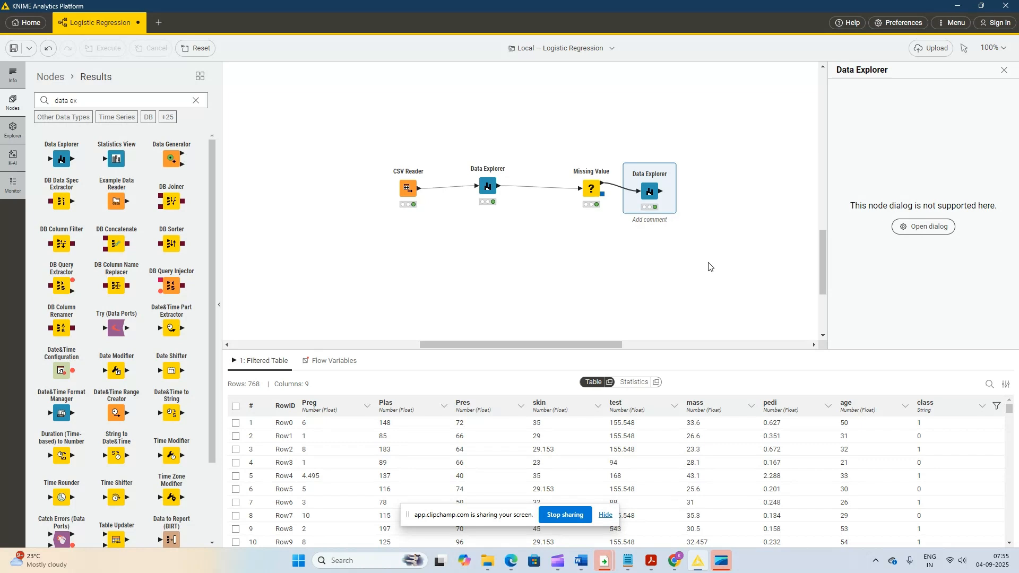
# - Add a Table Partitioner node and connect the second Data Explorer's output to it
pyautogui.click(84, 101)
pyautogui.hotkey('ctrl', 'a')
pyautogui.write('d')
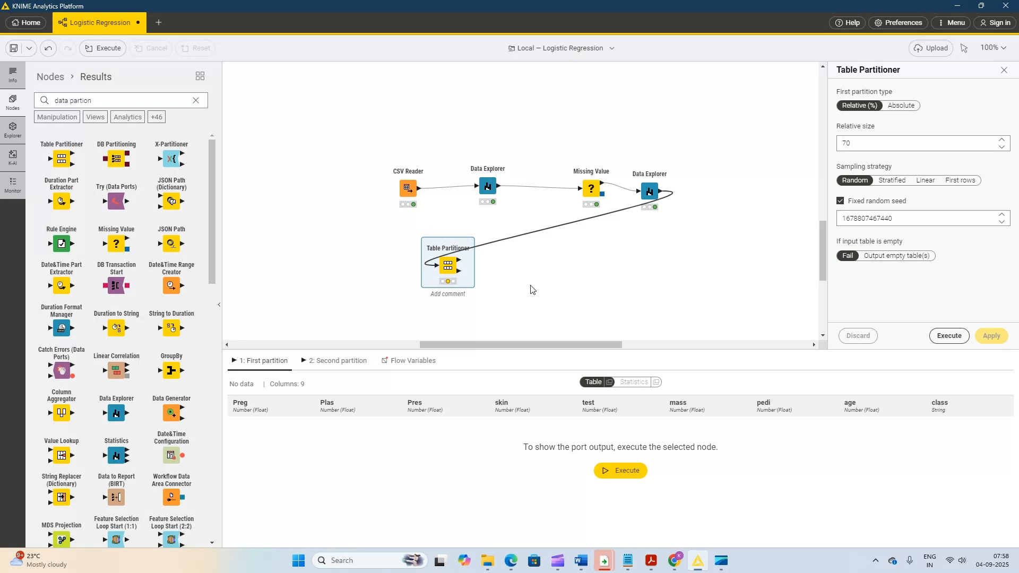
# - Execute the Table Partitioner with a 70% random first partition and display the second partition's table
pyautogui.rightClick(446, 268)
pyautogui.click(484, 293)
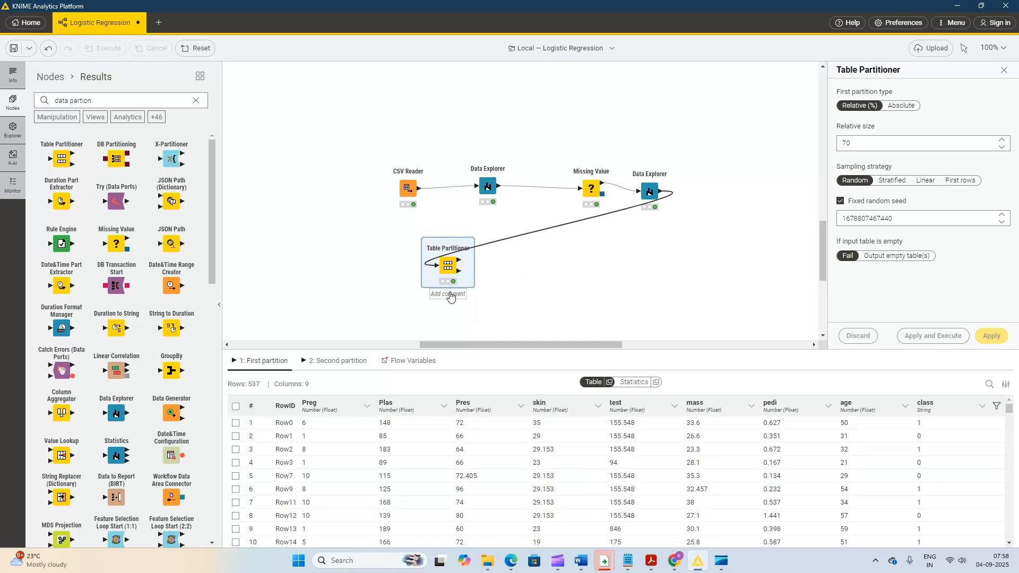
pyautogui.click(340, 360)
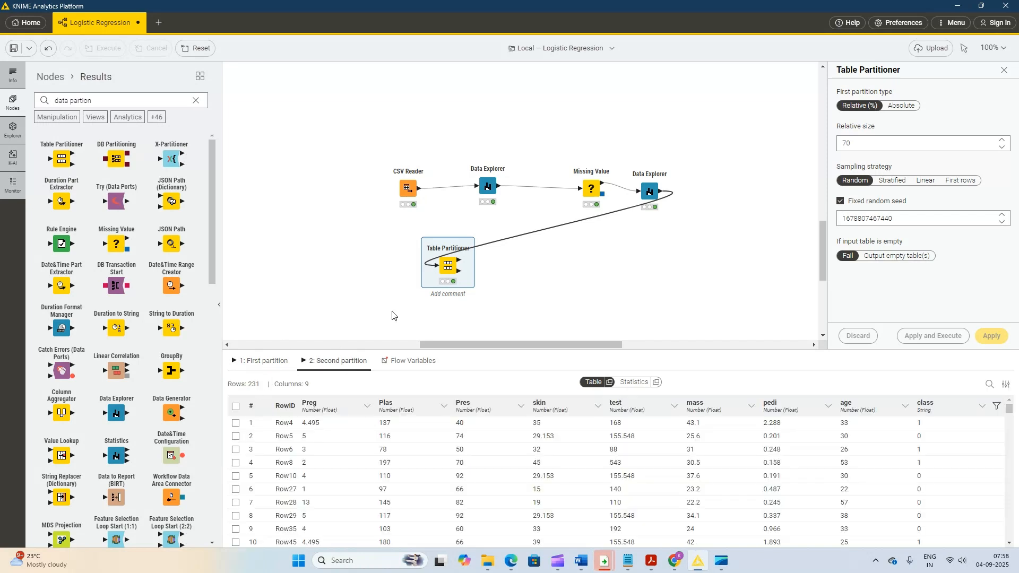
# - Add a Logistic Regression Learner node and connect the Table Partitioner's first partition output to it
pyautogui.tripleClick(99, 101)
pyautogui.write('lo')
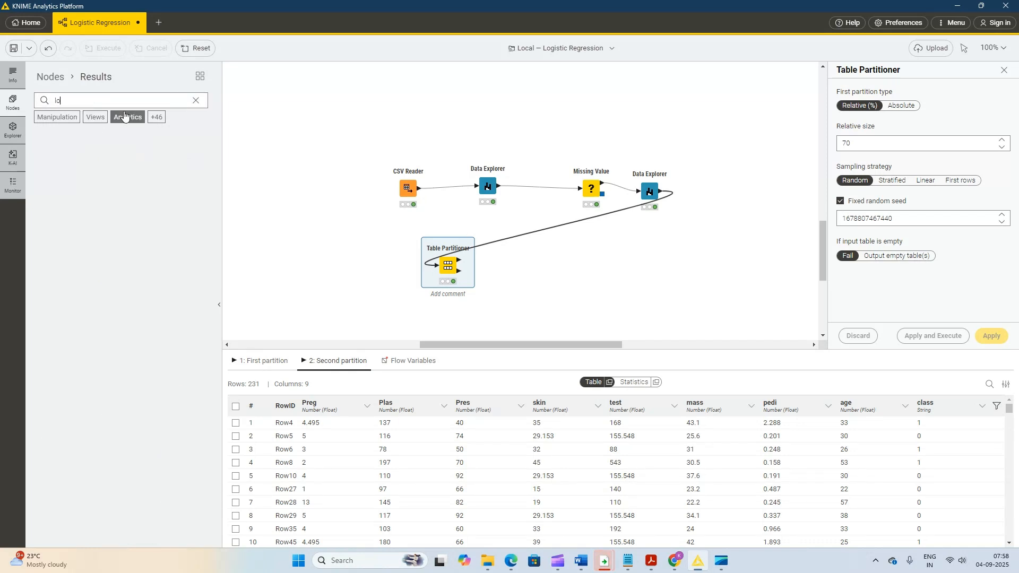
pyautogui.write('gi')
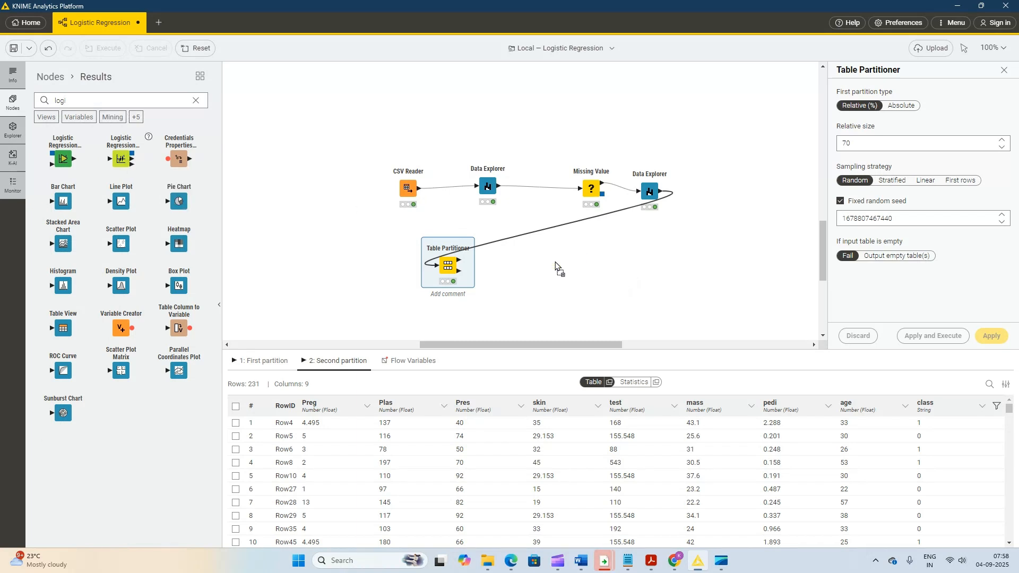
pyautogui.moveTo(471, 261); pyautogui.dragTo(460, 265)
pyautogui.moveTo(460, 263); pyautogui.dragTo(540, 262)
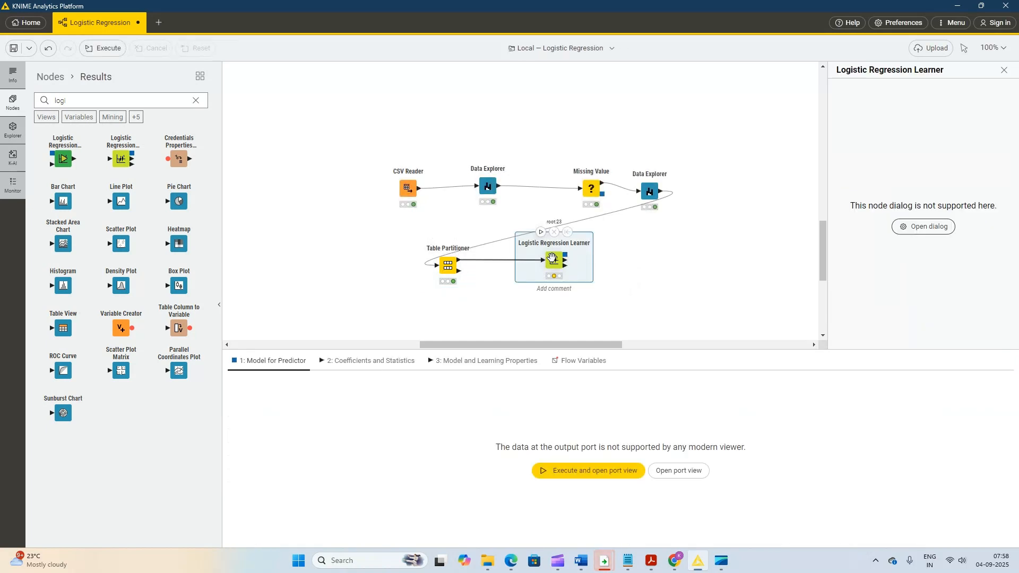
# - Configure the Logistic Regression Learner with class as the target column and the Iteratively reweighted least squares solver
pyautogui.rightClick(552, 261)
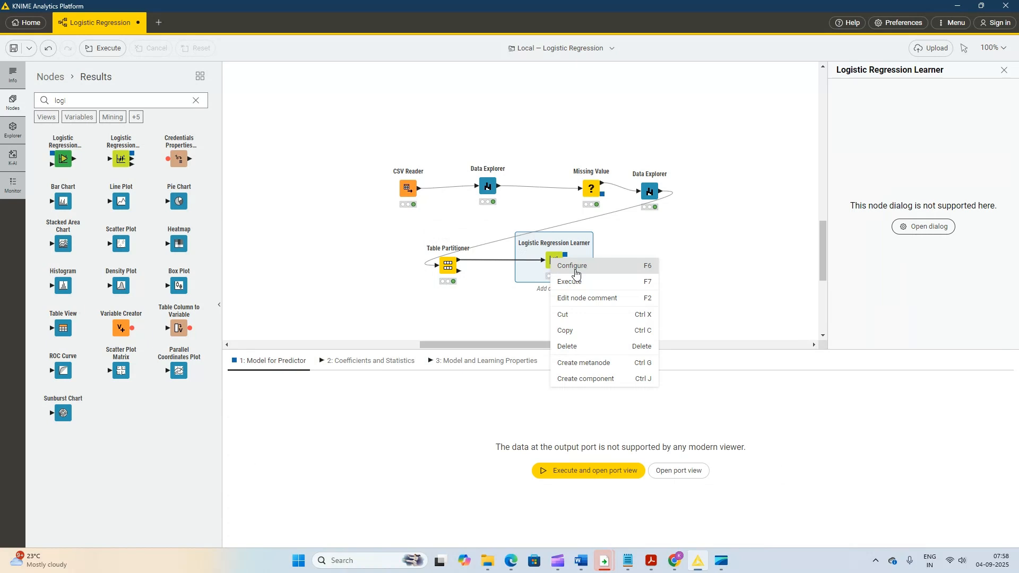
pyautogui.click(576, 274)
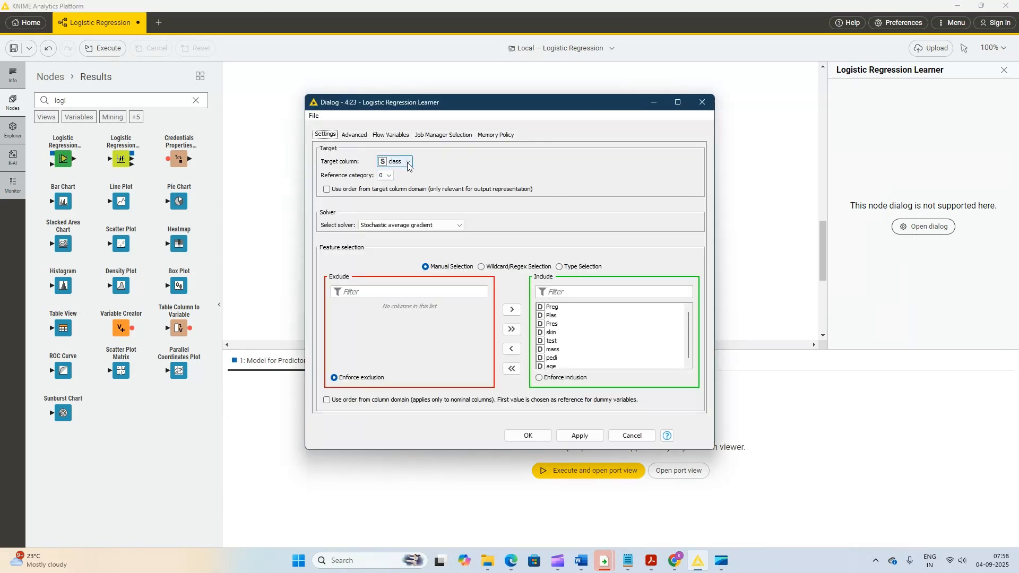
pyautogui.click(408, 165)
pyautogui.click(461, 228)
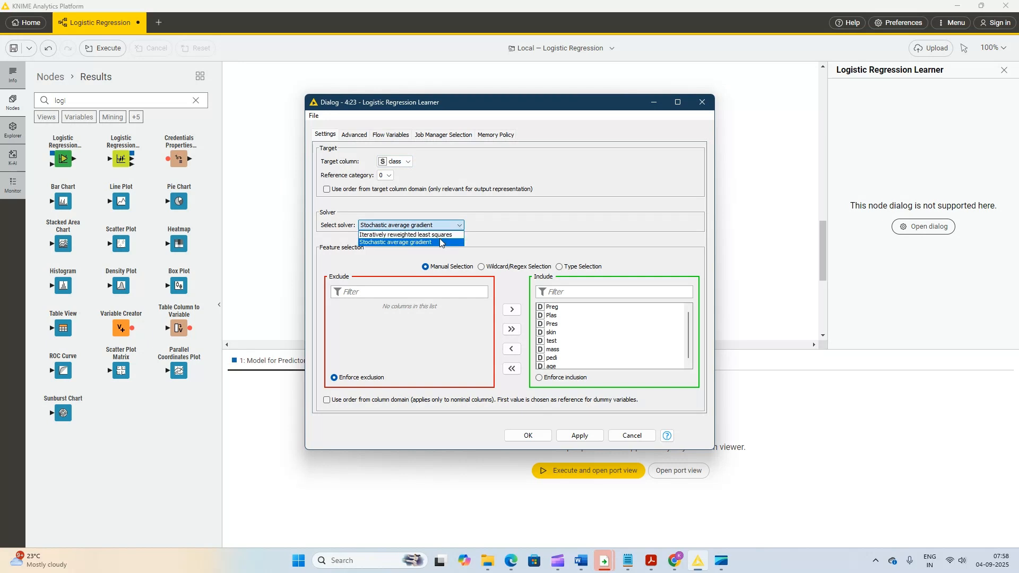
pyautogui.click(441, 235)
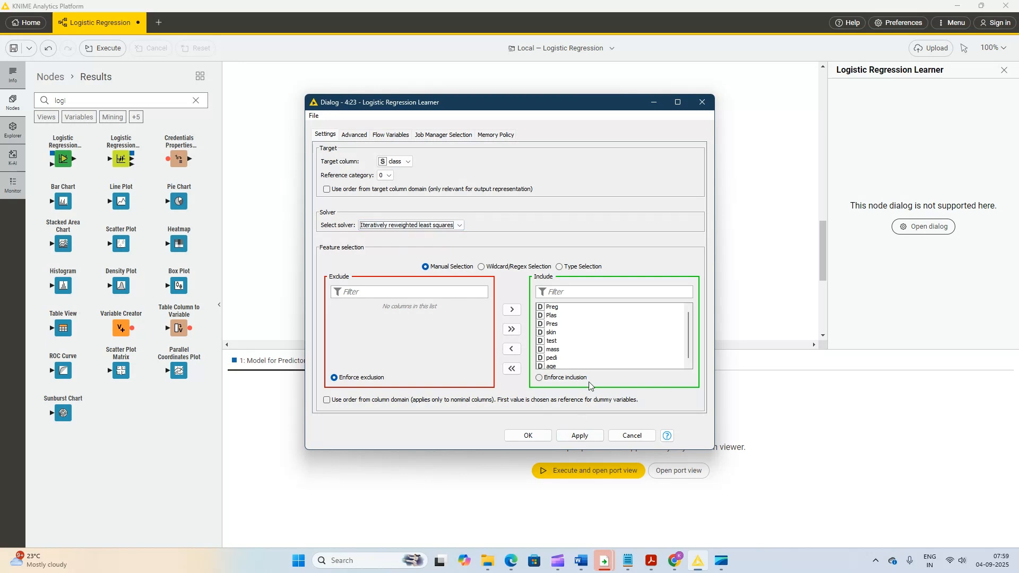
pyautogui.click(580, 436)
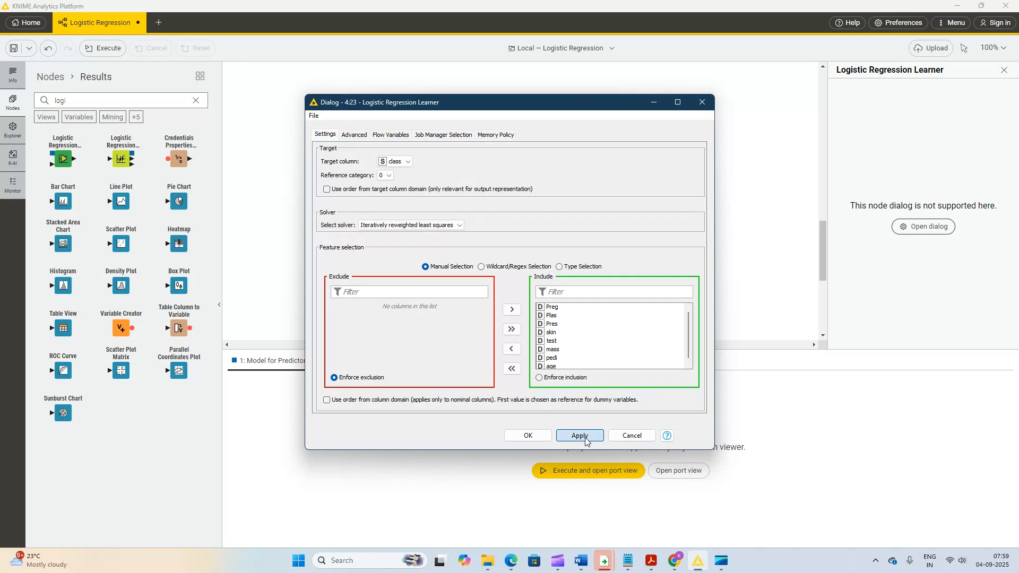
pyautogui.click(529, 436)
# - Execute the Logistic Regression Learner and display its coefficients and statistics table
pyautogui.rightClick(565, 266)
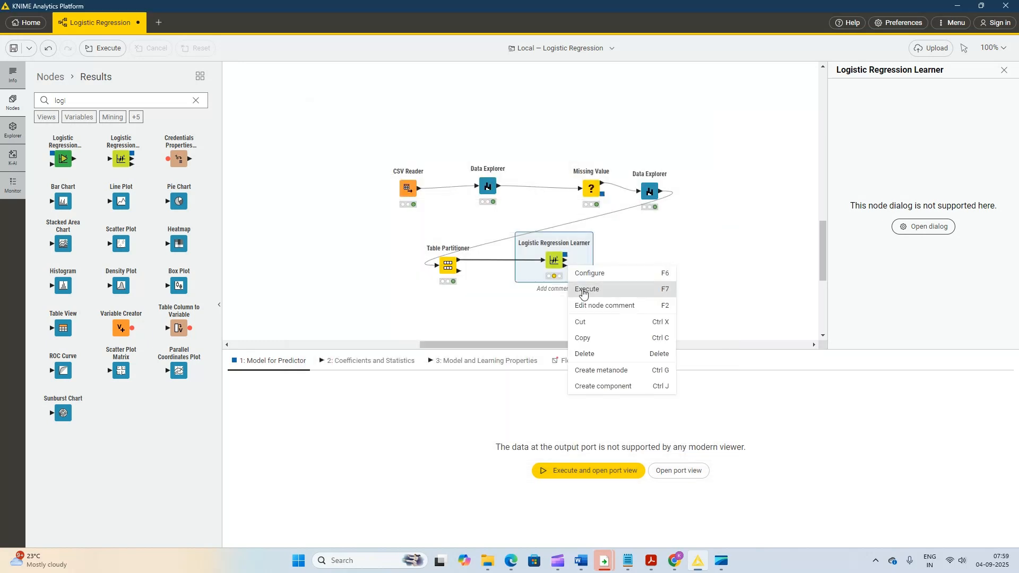
pyautogui.click(583, 289)
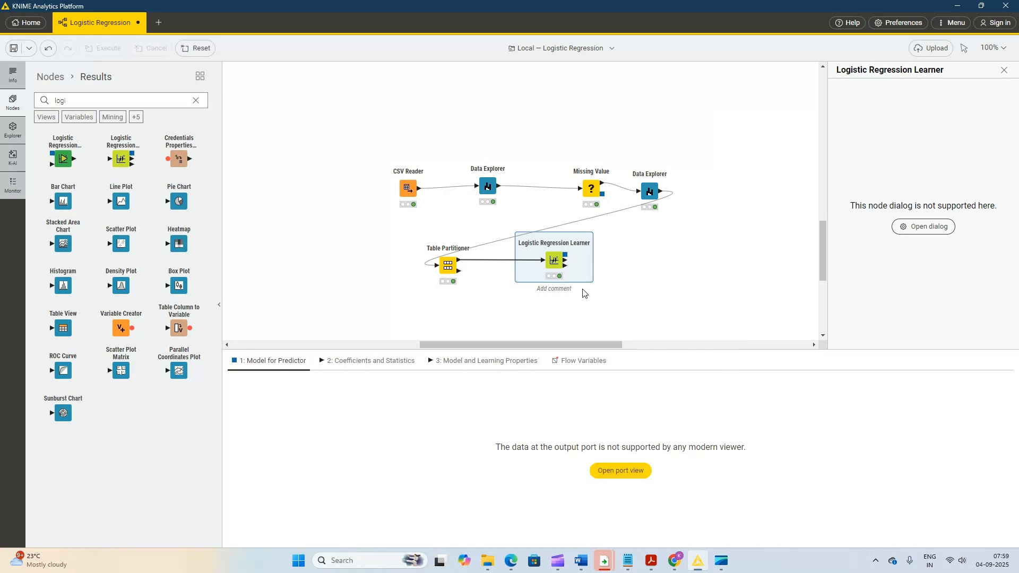
pyautogui.scroll(-1, 632, 273)
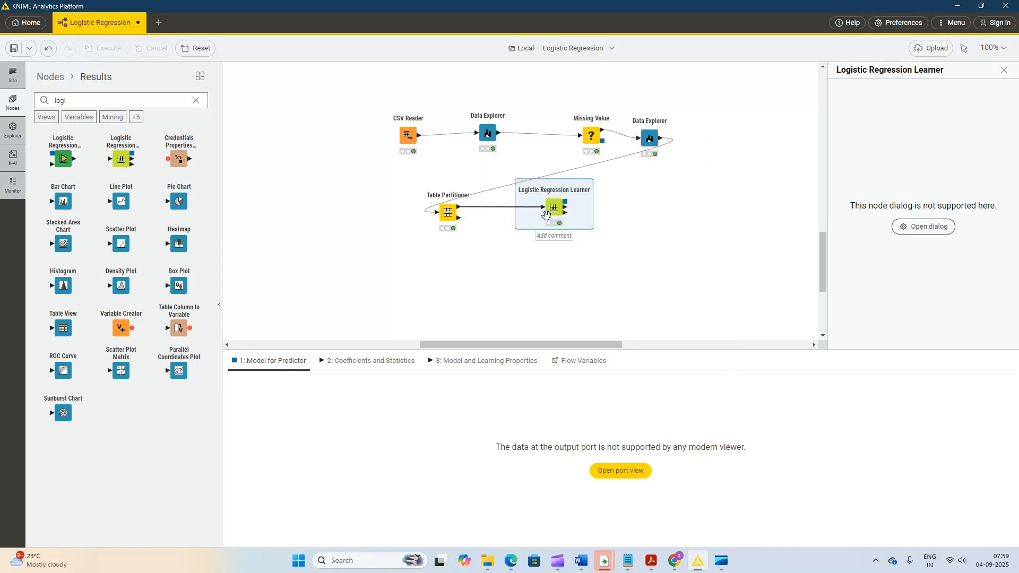
pyautogui.click(374, 362)
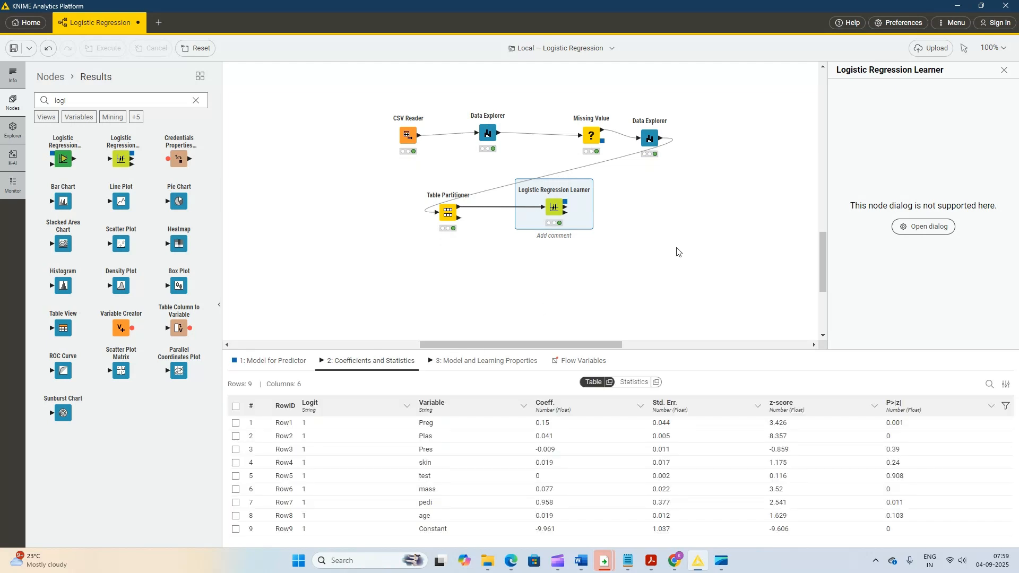
# - Add a Logistic Regression Predictor node and connect the learner's model and the Table Partitioner's second partition to it
pyautogui.moveTo(66, 159); pyautogui.dragTo(634, 254)
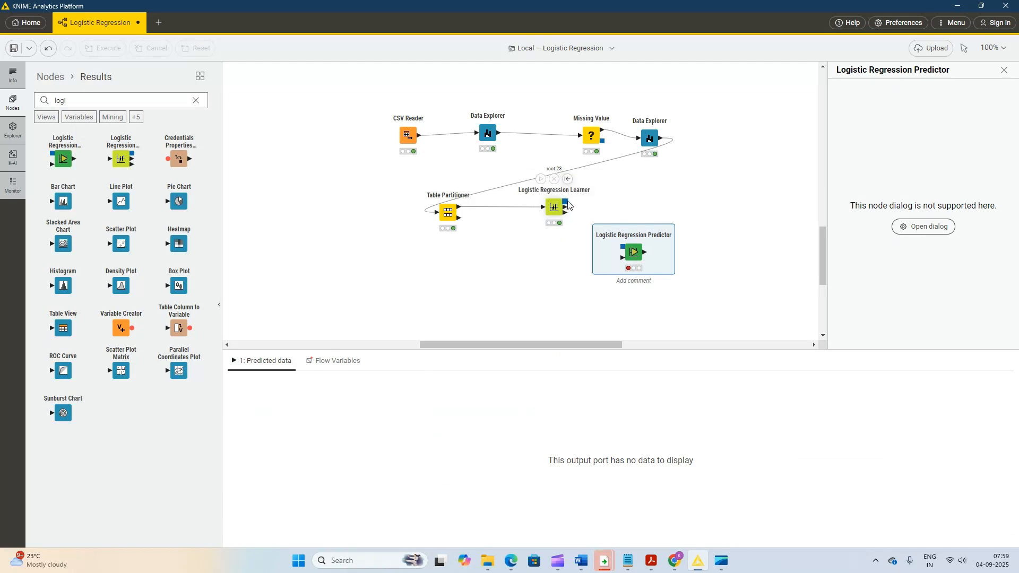
pyautogui.moveTo(568, 205); pyautogui.dragTo(625, 253)
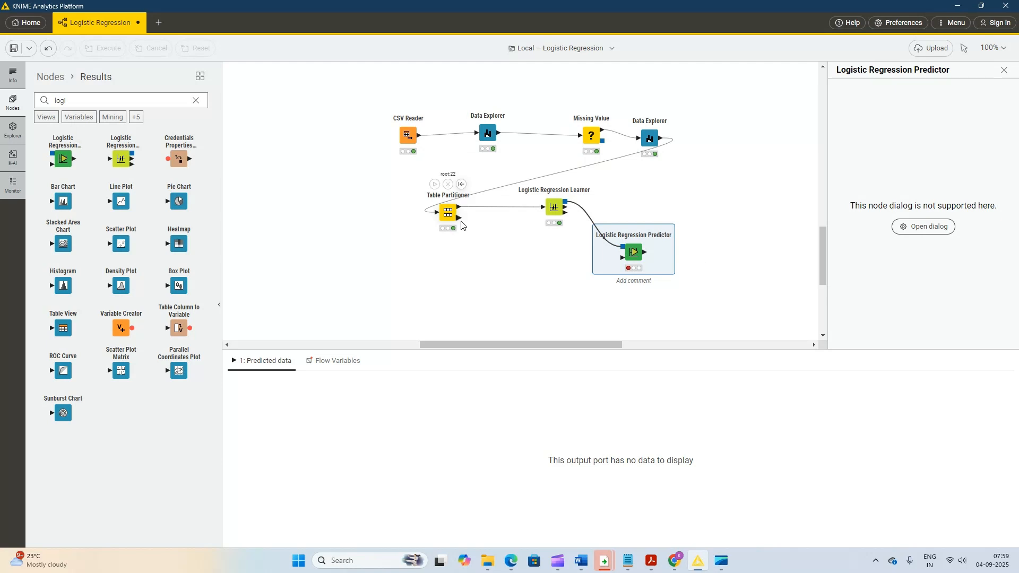
pyautogui.moveTo(460, 222); pyautogui.dragTo(632, 263)
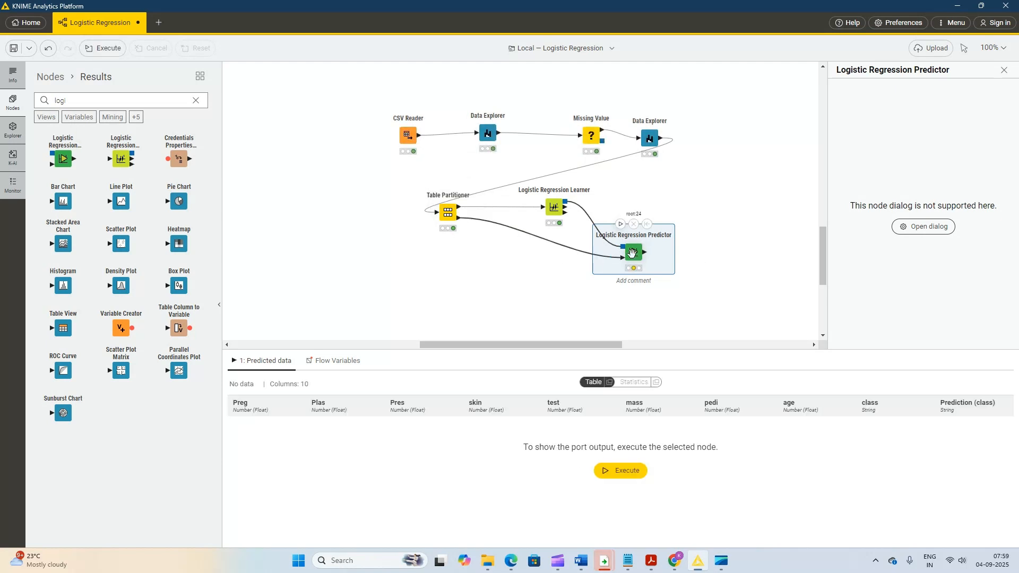
# - Configure the Logistic Regression Predictor to append columns with predicted probabilities, and execute it
pyautogui.rightClick(634, 255)
pyautogui.click(641, 262)
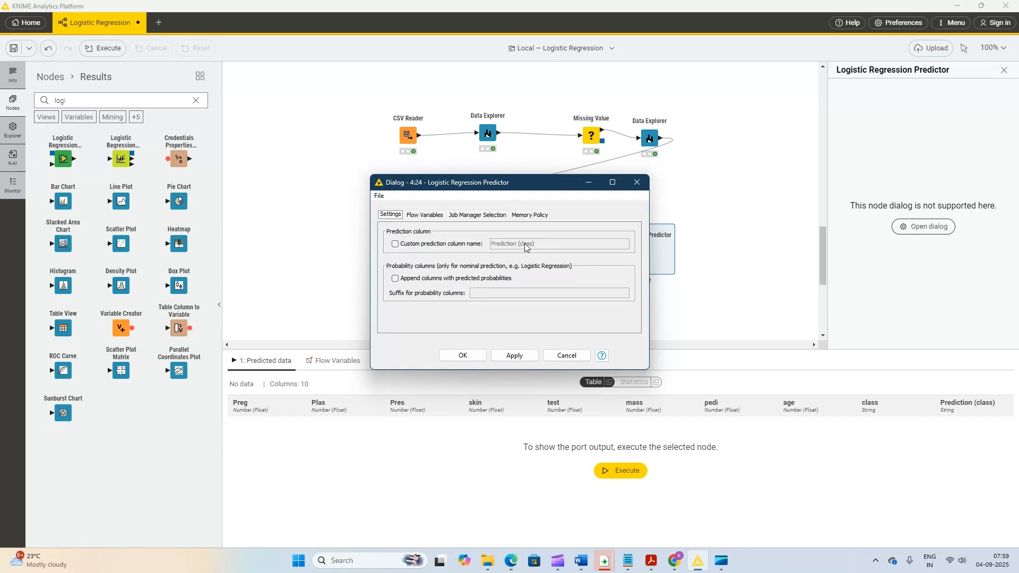
pyautogui.click(396, 279)
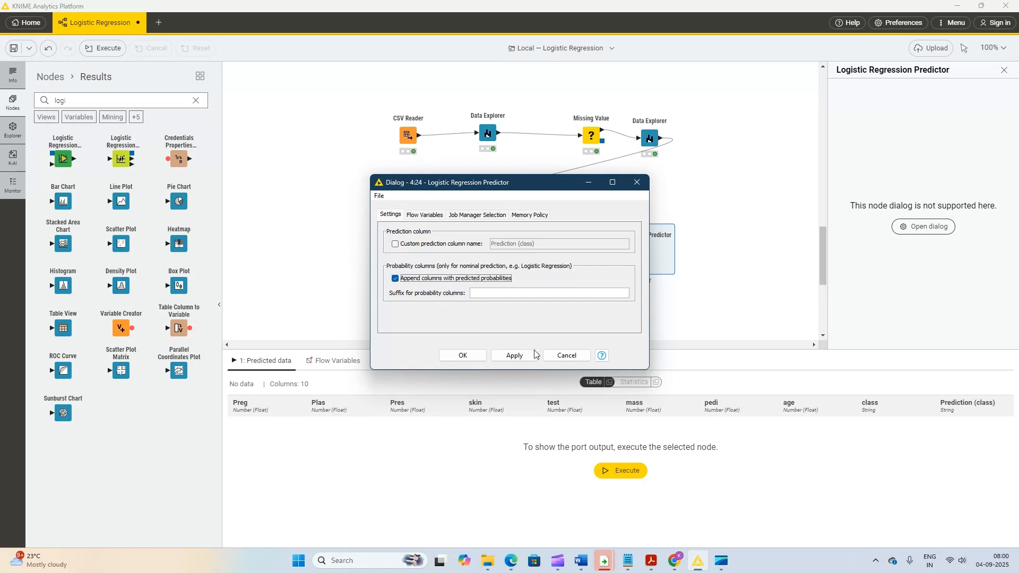
pyautogui.click(520, 358)
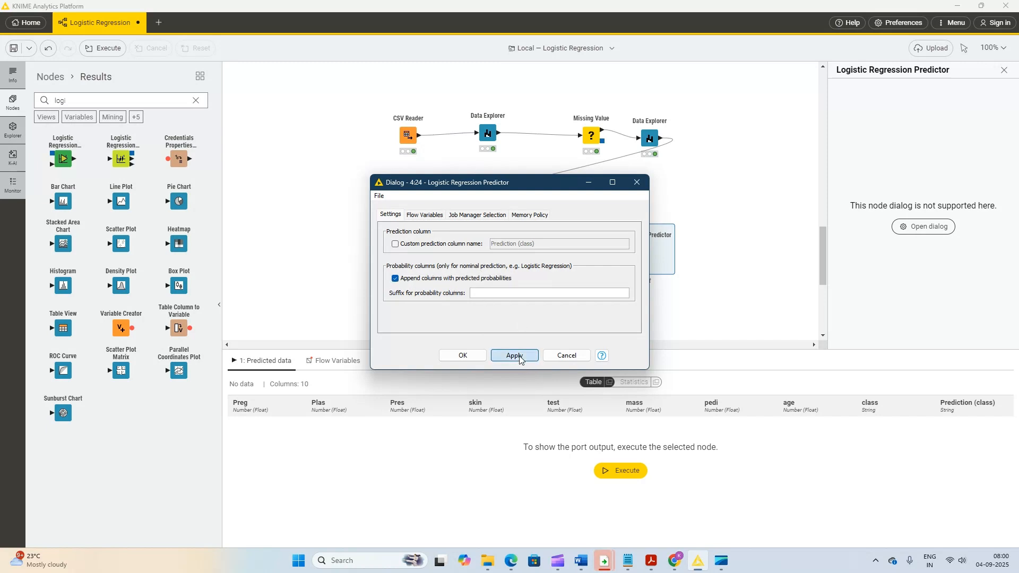
pyautogui.click(472, 358)
pyautogui.rightClick(632, 254)
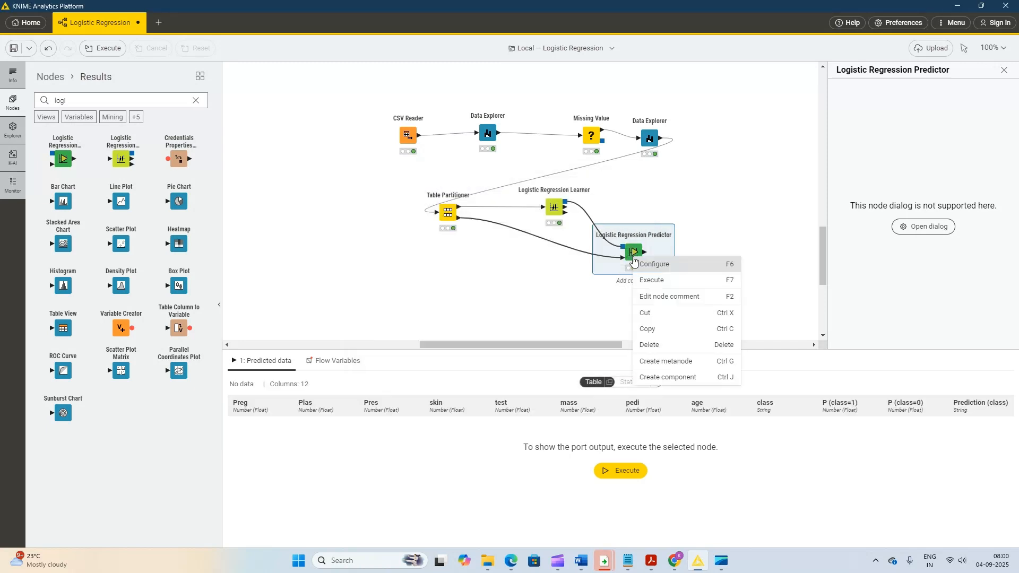
pyautogui.click(642, 281)
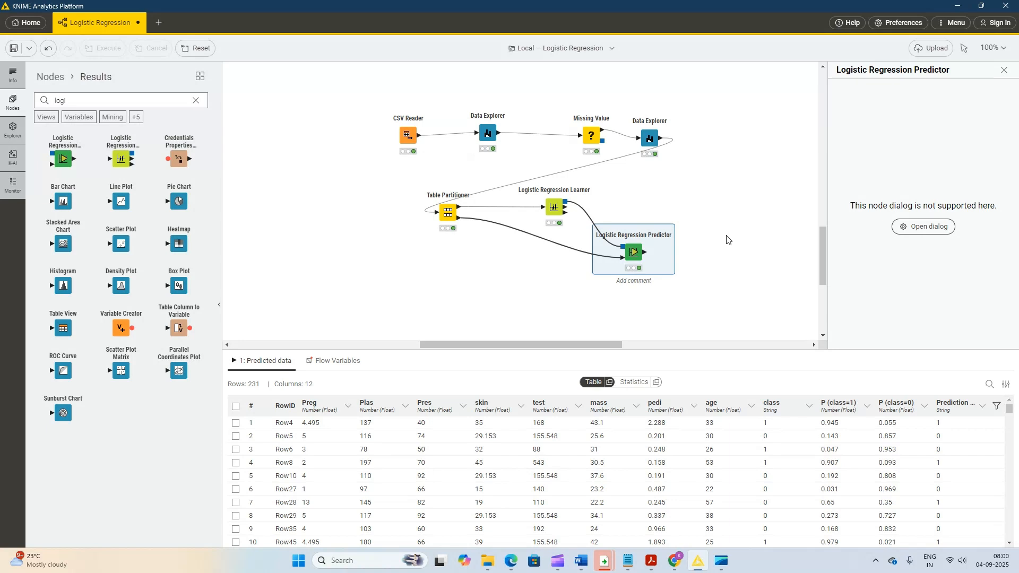
# - Add a Scorer node and connect the Logistic Regression Predictor's output to it
pyautogui.scroll(-2, 726, 240)
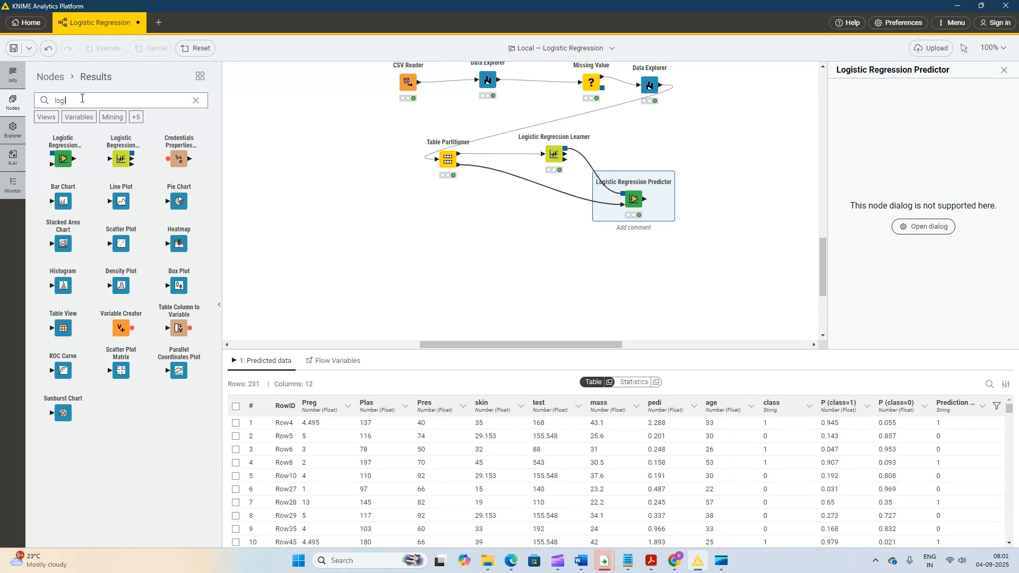
pyautogui.doubleClick(82, 98)
pyautogui.write('s')
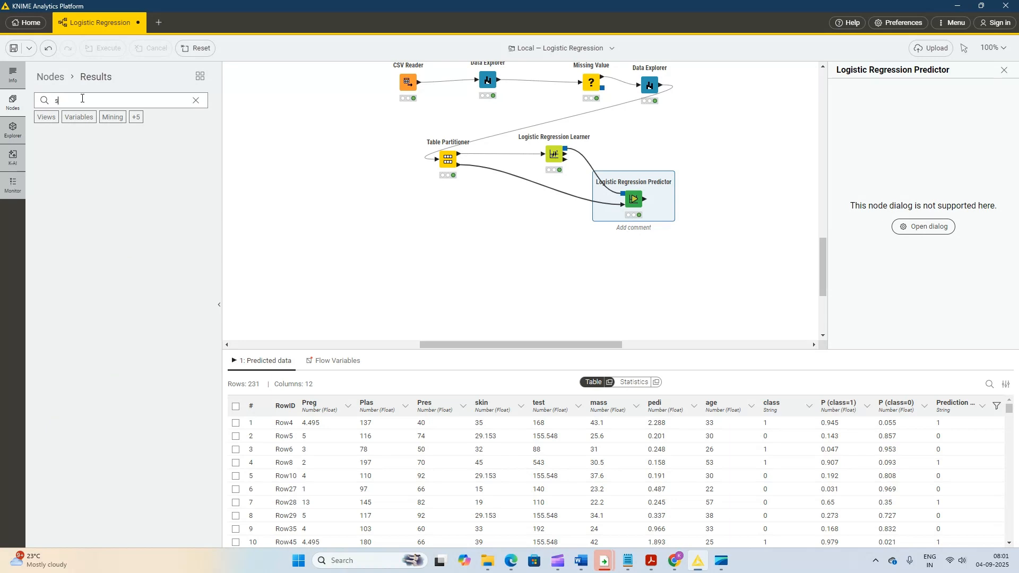
pyautogui.write('cor')
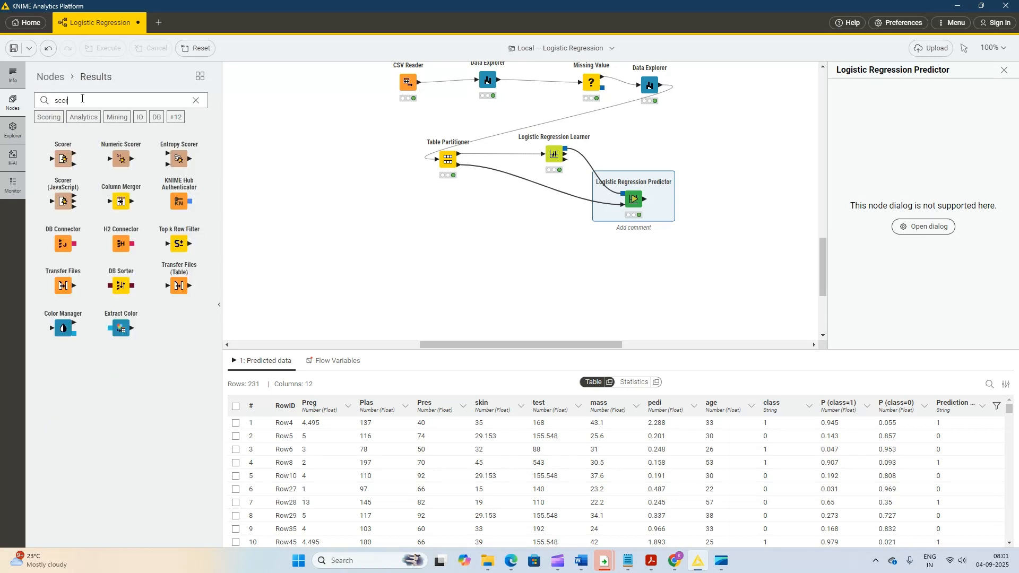
pyautogui.moveTo(64, 159); pyautogui.dragTo(691, 205)
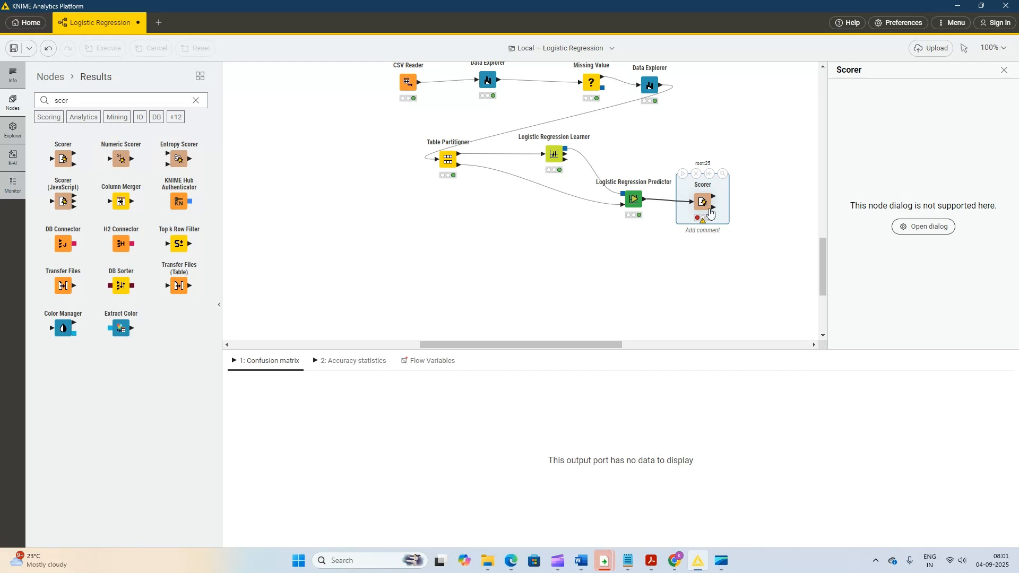
# - Configure the Scorer to compare class as the first column with Prediction (class) as the second column
pyautogui.rightClick(710, 209)
pyautogui.click(723, 217)
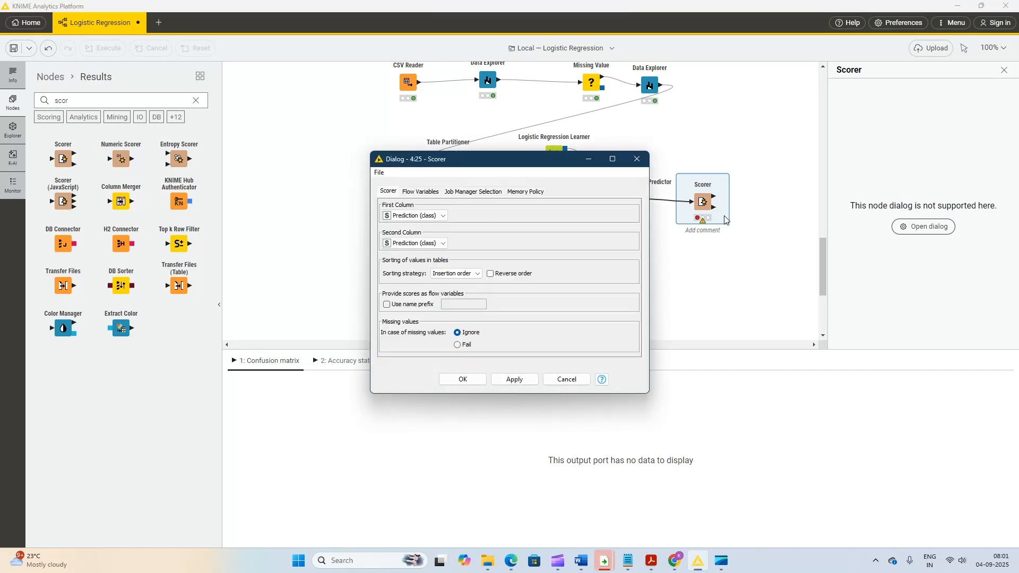
pyautogui.click(425, 216)
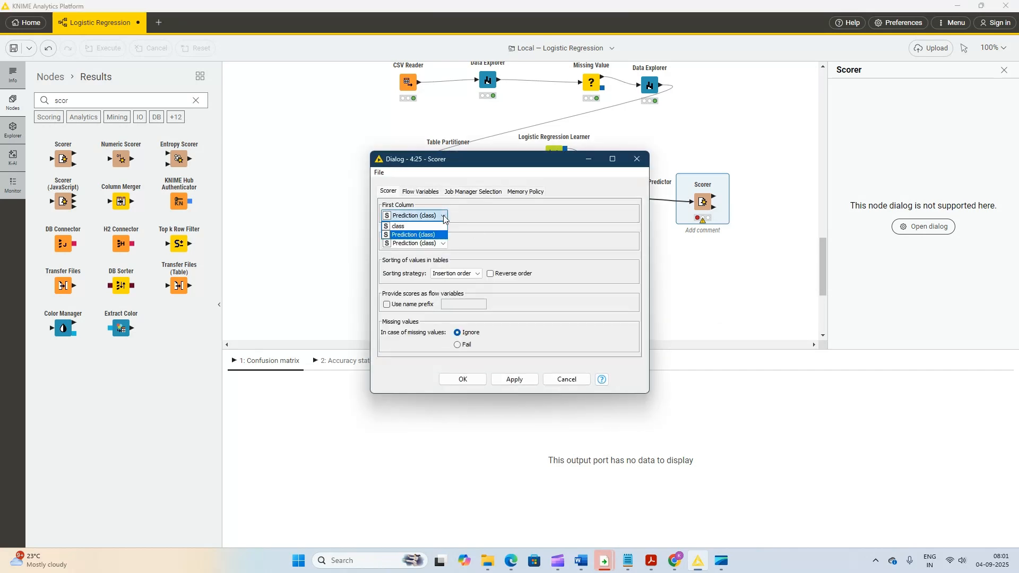
pyautogui.click(419, 228)
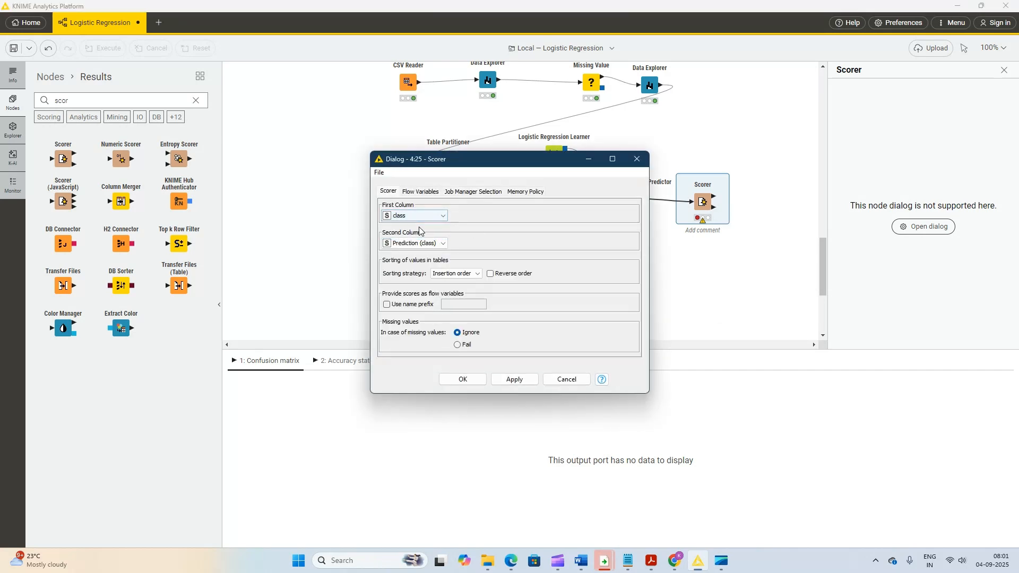
pyautogui.click(511, 380)
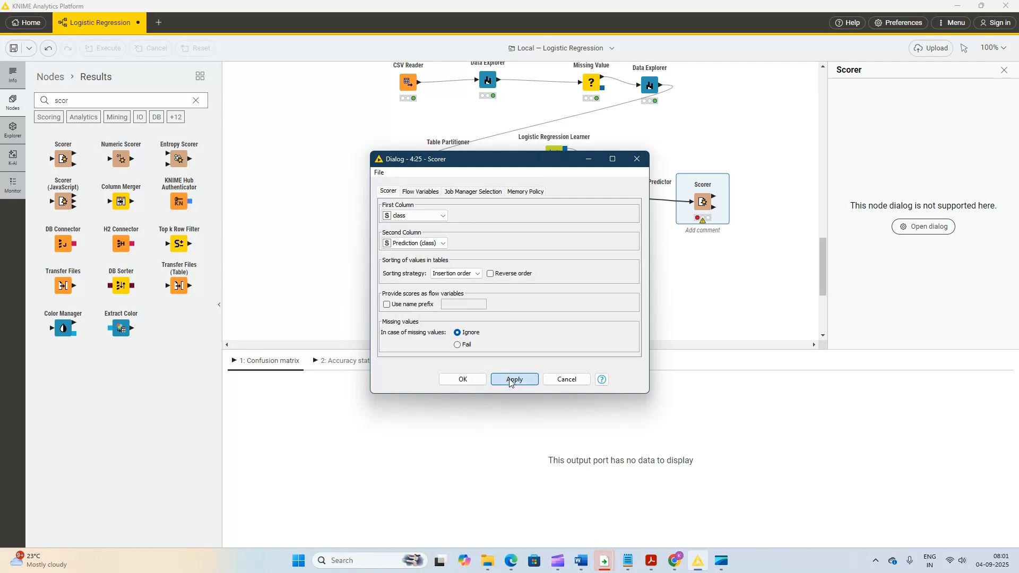
pyautogui.click(460, 380)
# - Execute the Scorer, examine the confusion matrix and accuracy in its view, and close the view
pyautogui.rightClick(701, 199)
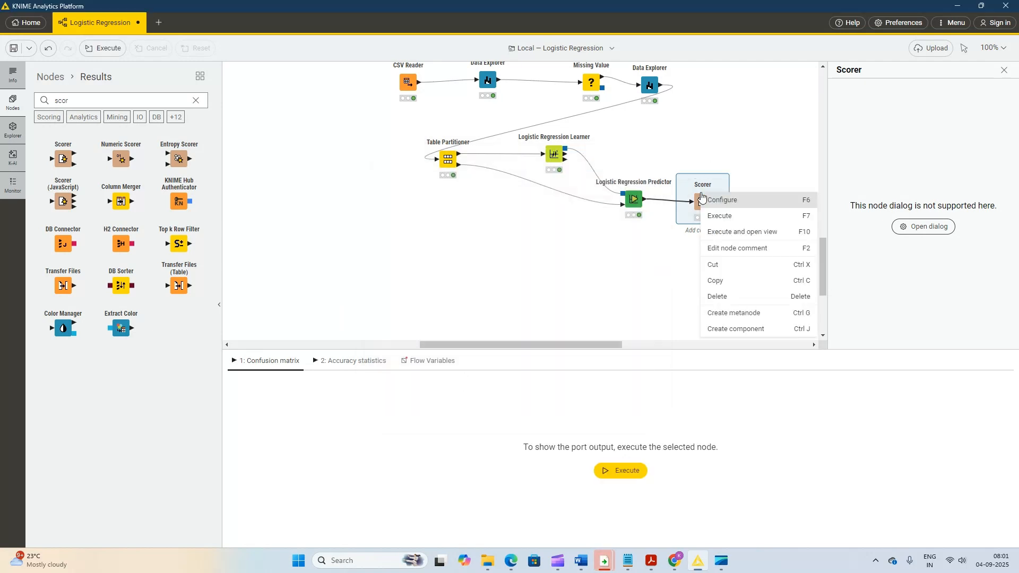
pyautogui.click(719, 215)
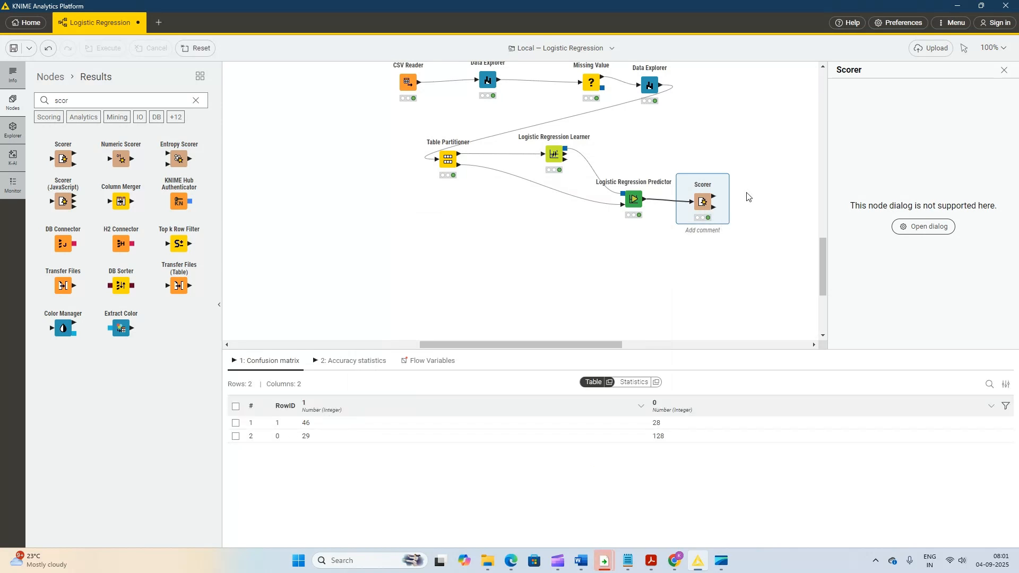
pyautogui.click(723, 171)
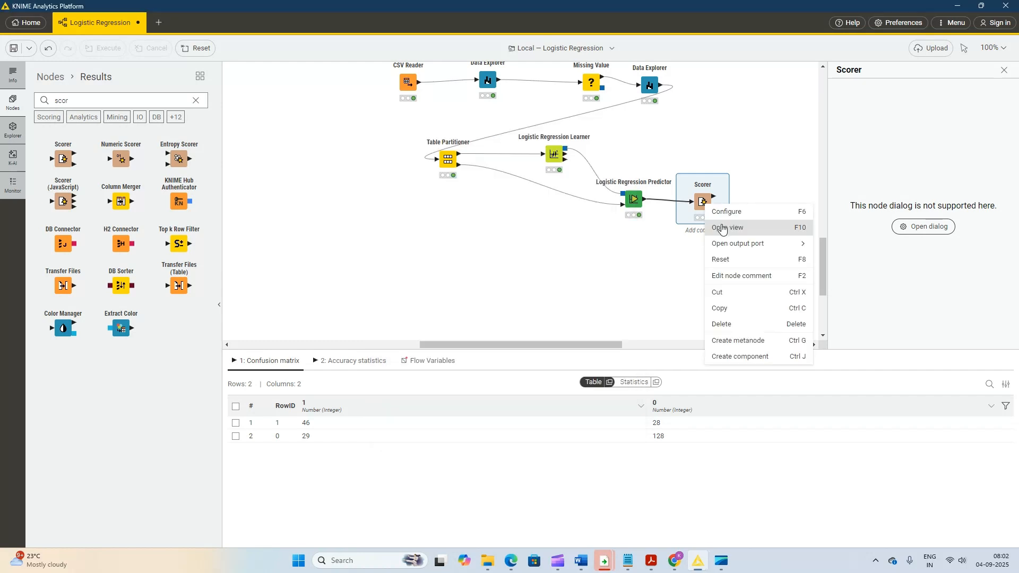
pyautogui.click(721, 227)
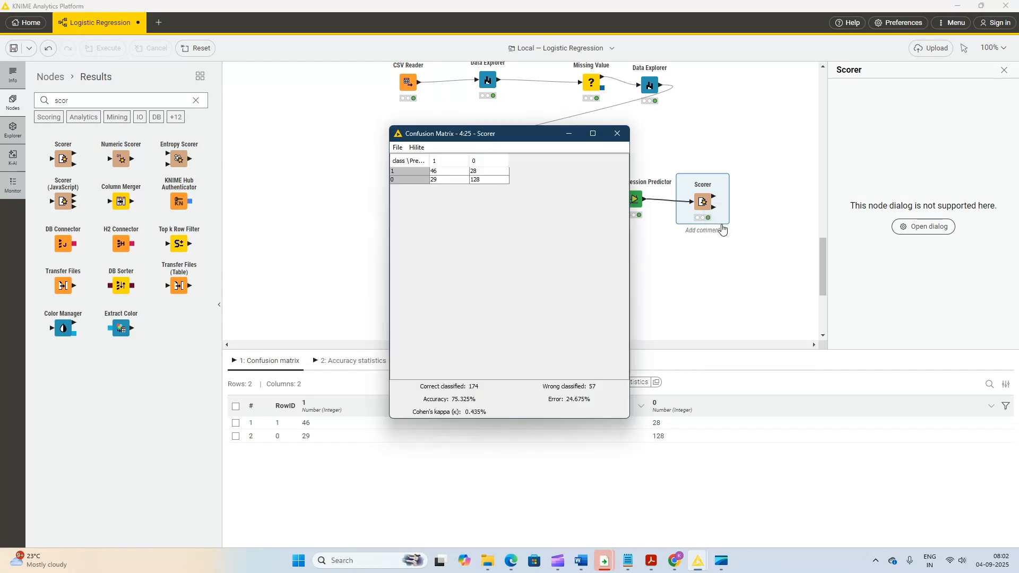
pyautogui.click(617, 133)
# - Display the Scorer's accuracy statistics table
pyautogui.rightClick(691, 212)
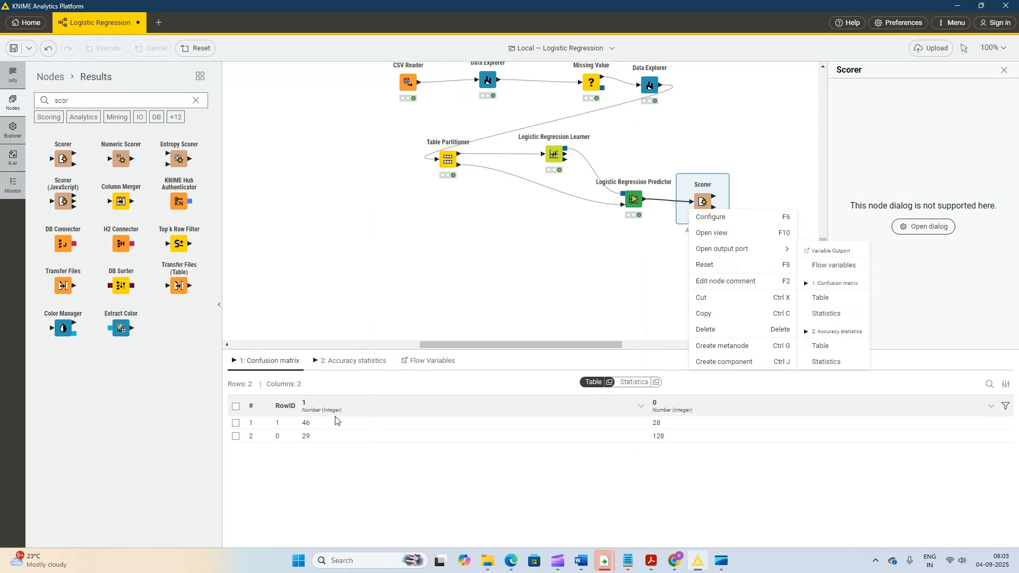
pyautogui.click(375, 362)
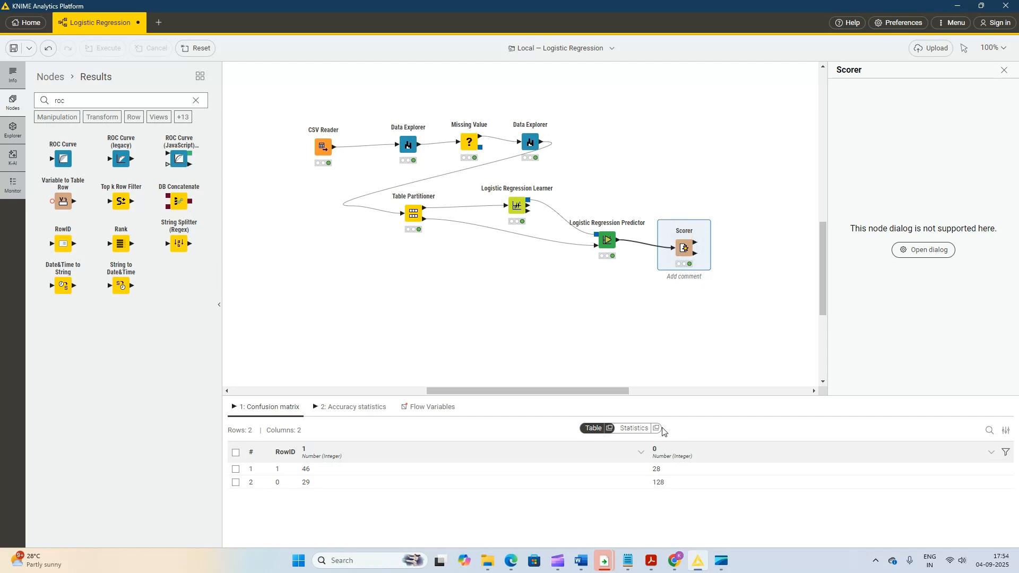
pyautogui.click(355, 409)
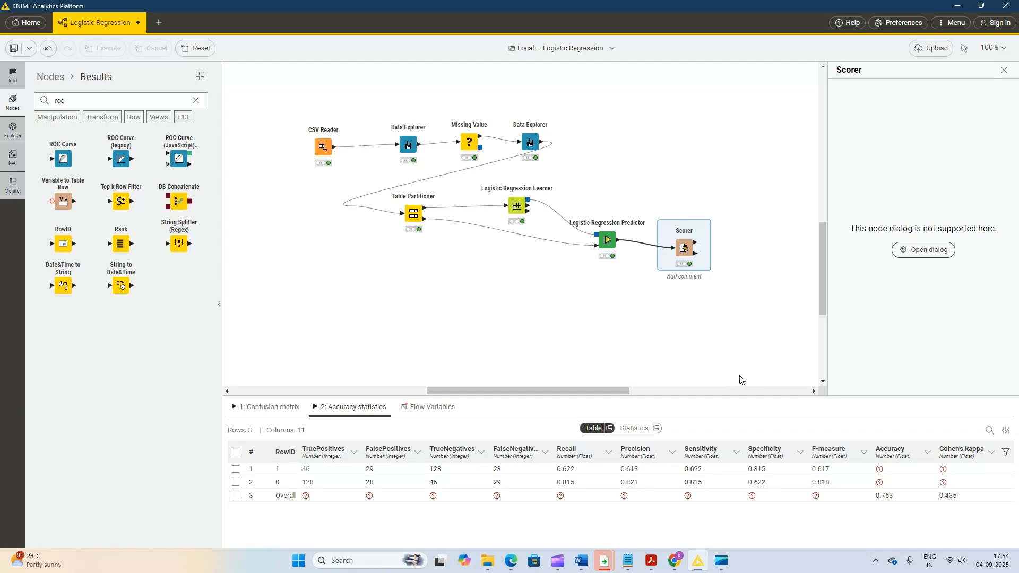
# - Add a ROC Curve node and connect the Logistic Regression Predictor's output to it
pyautogui.doubleClick(69, 101)
pyautogui.write('ro')
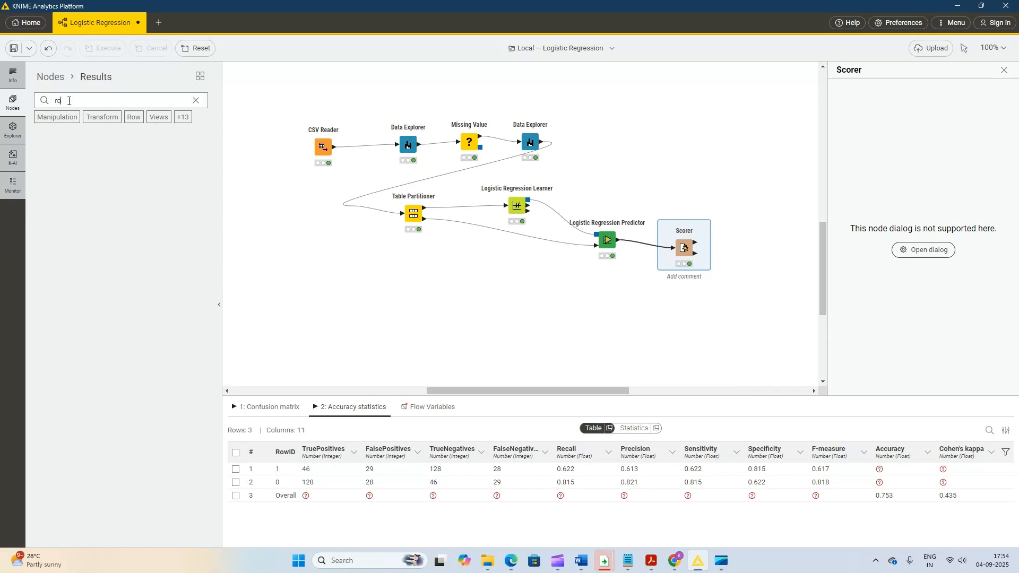
pyautogui.write('c')
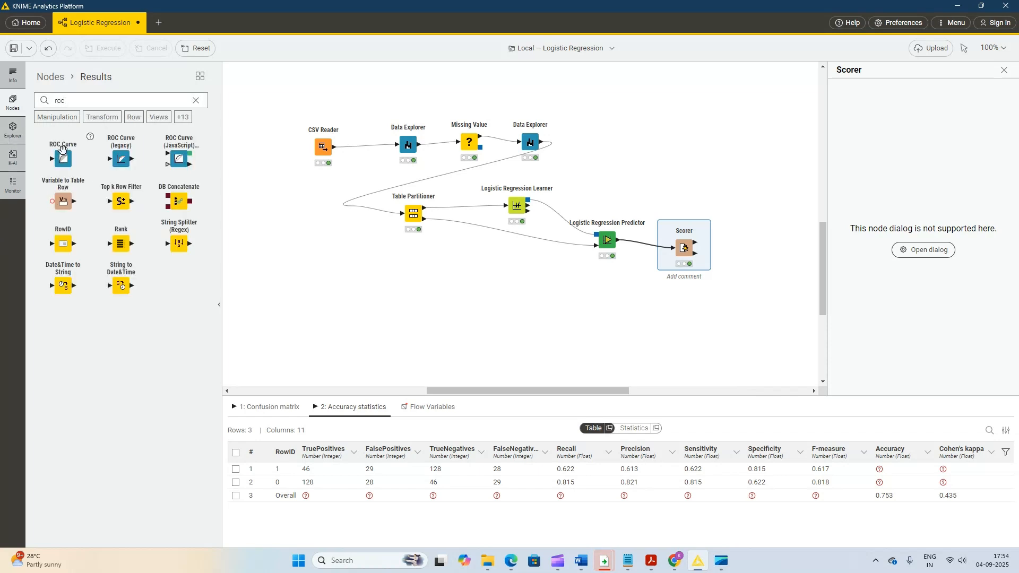
pyautogui.moveTo(691, 173)
pyautogui.mouseDown()
pyautogui.moveTo(665, 181)
pyautogui.moveTo(677, 176)
pyautogui.mouseUp()
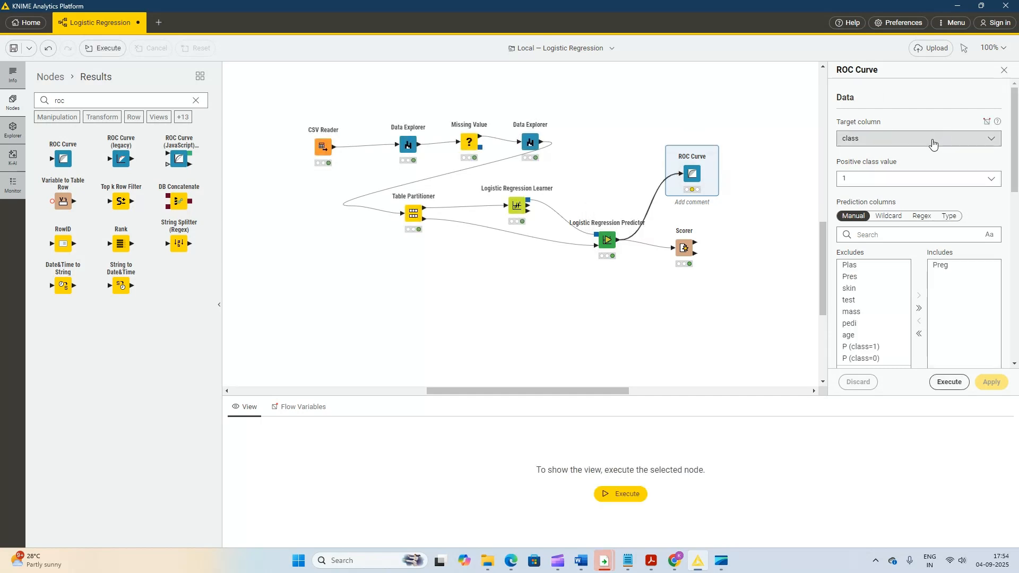
# - Replace Preg with P (class=1) as the ROC Curve's only prediction column, and apply and execute the node
pyautogui.click(880, 347)
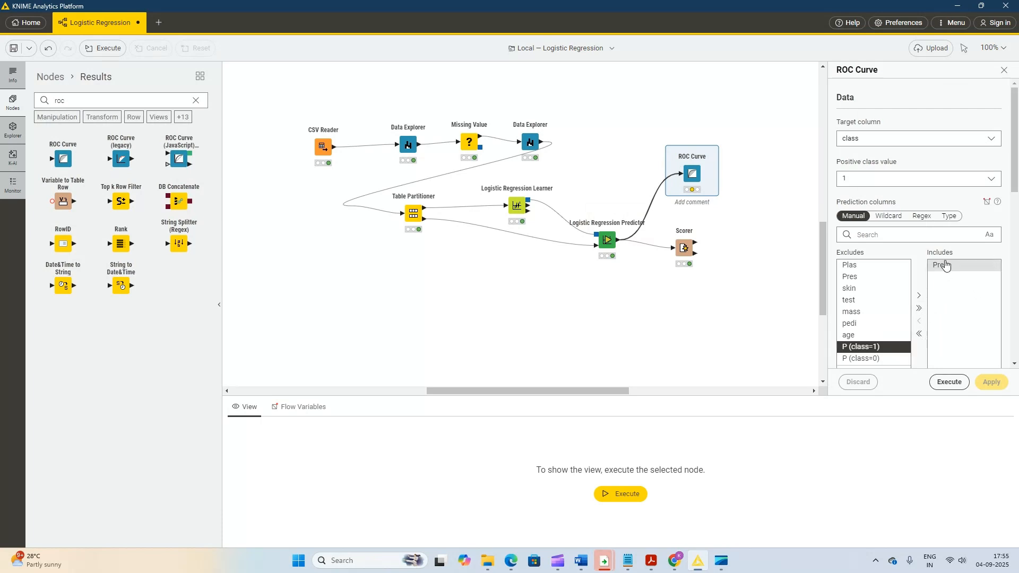
pyautogui.click(945, 265)
pyautogui.click(919, 321)
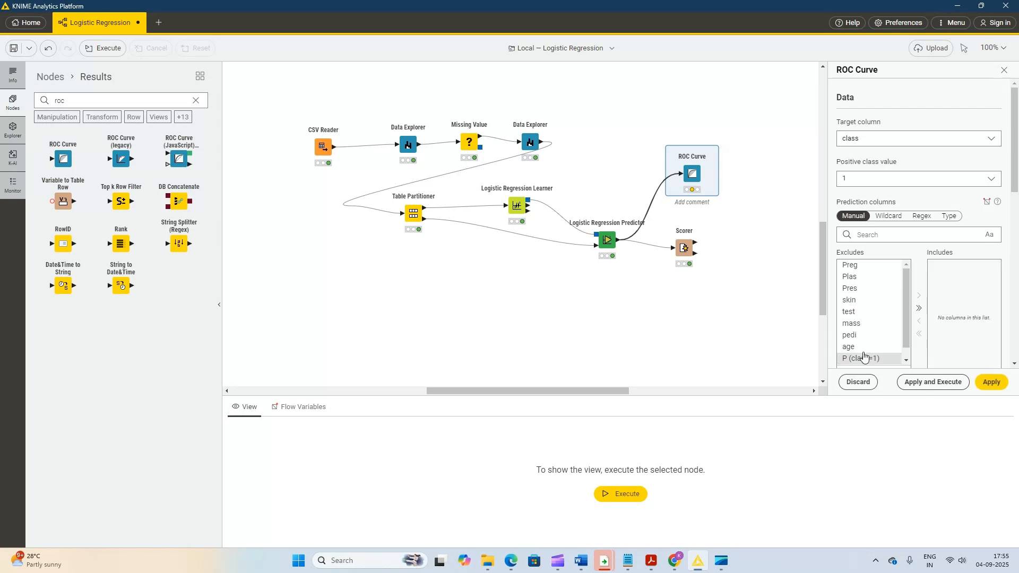
pyautogui.click(864, 357)
pyautogui.click(919, 297)
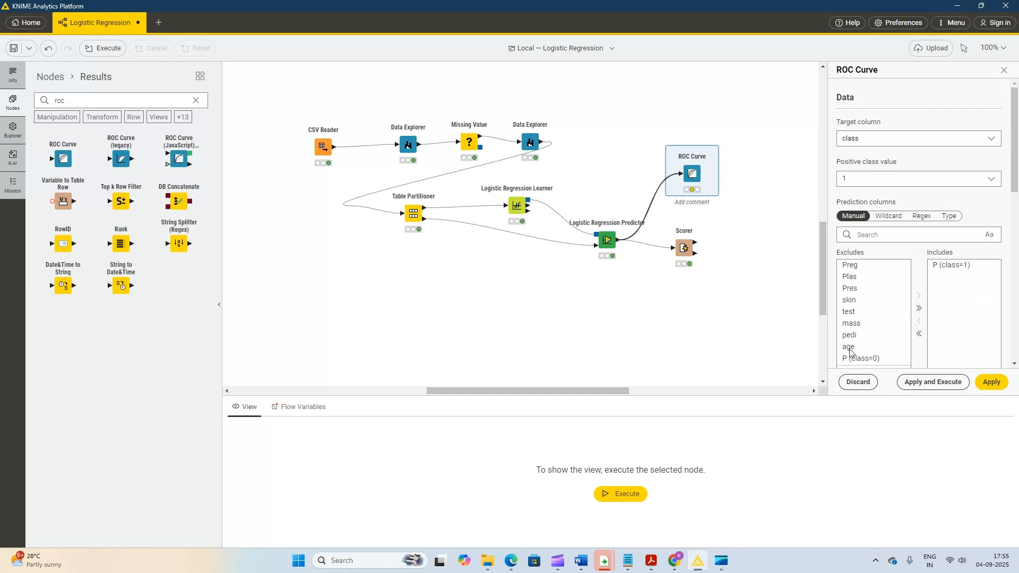
pyautogui.click(942, 391)
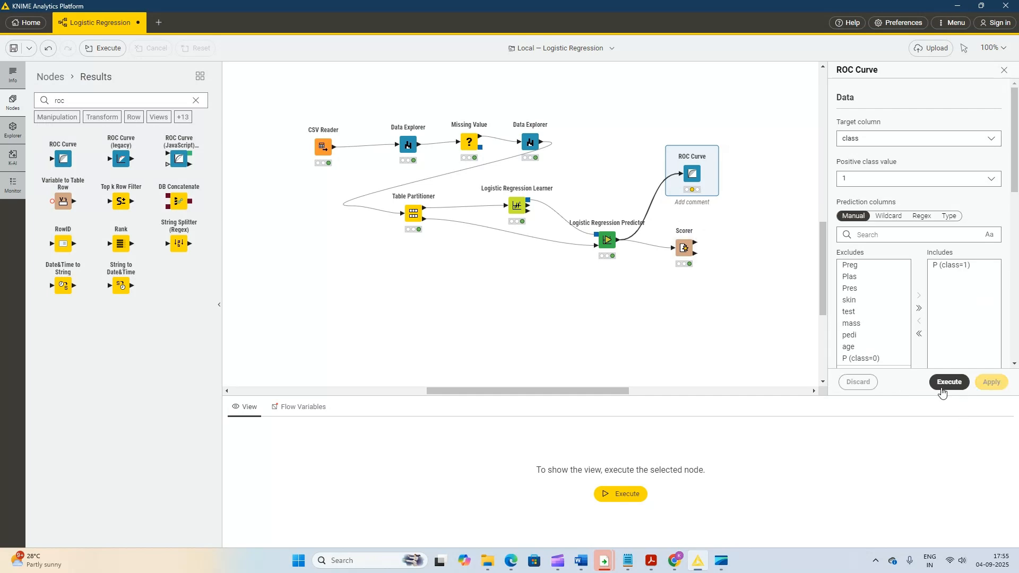
# - Examine the ROC curve in a separate view window, minimize that window and deselect the node
pyautogui.rightClick(693, 175)
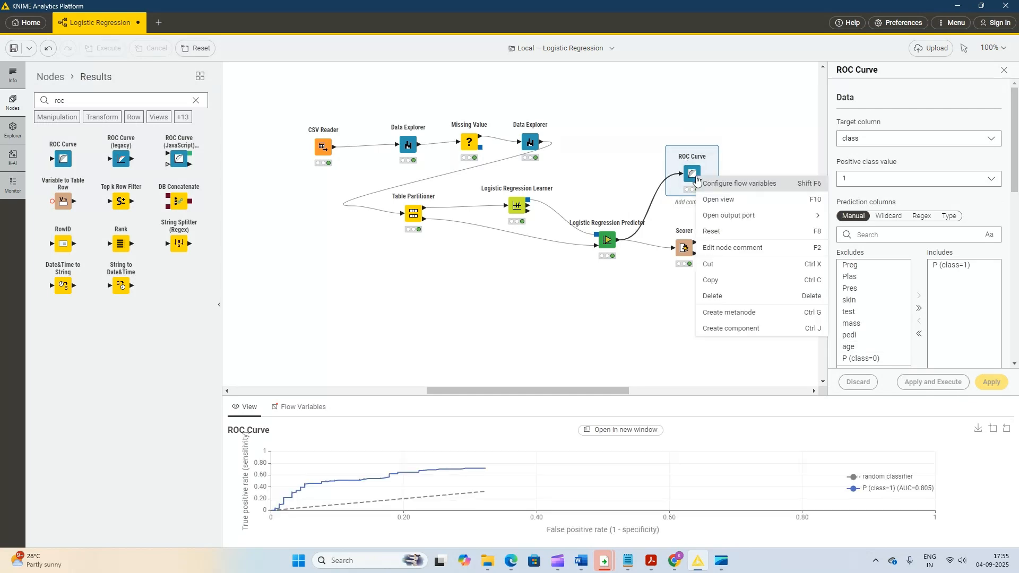
pyautogui.click(713, 204)
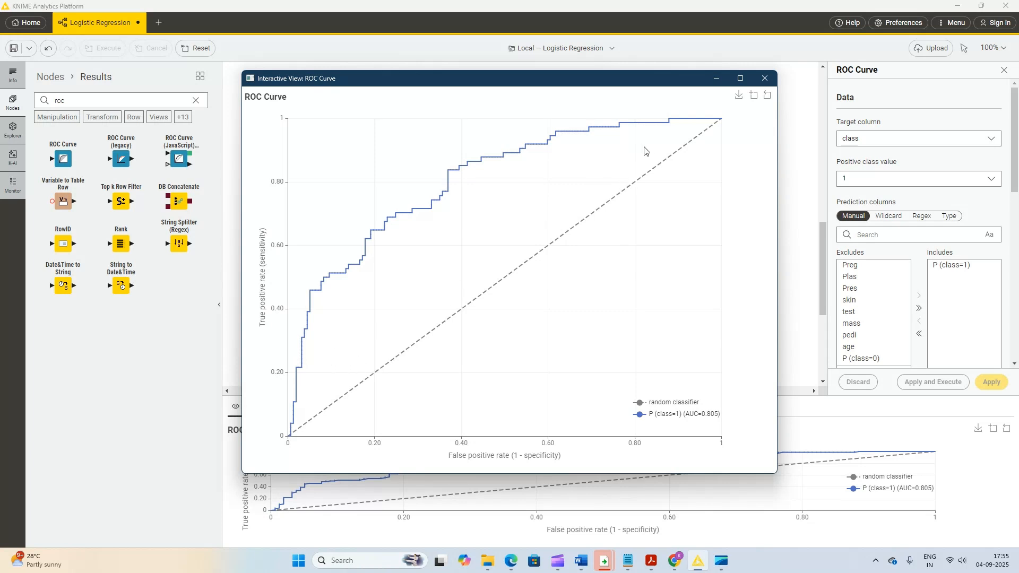
pyautogui.click(716, 78)
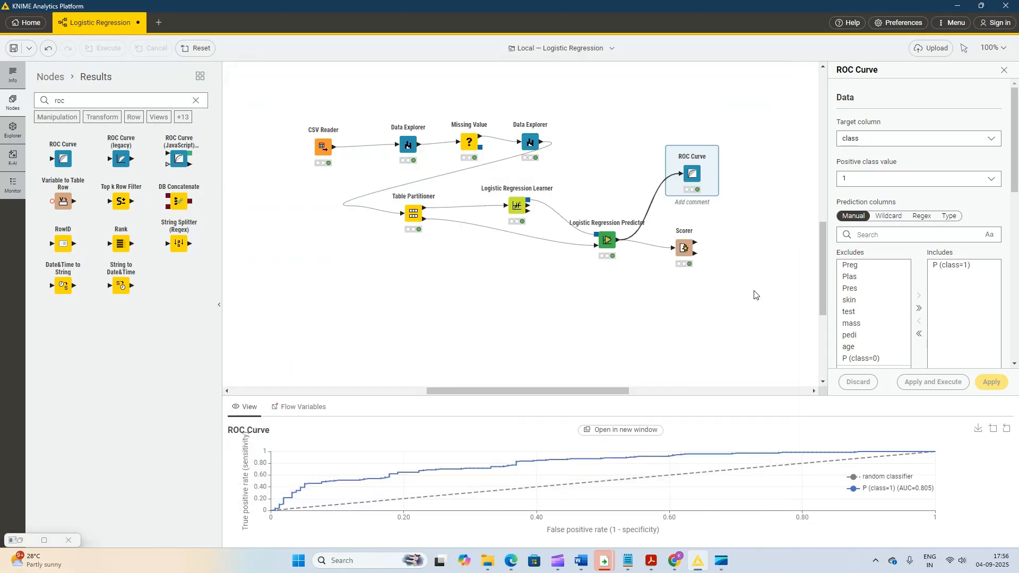
pyautogui.click(732, 332)
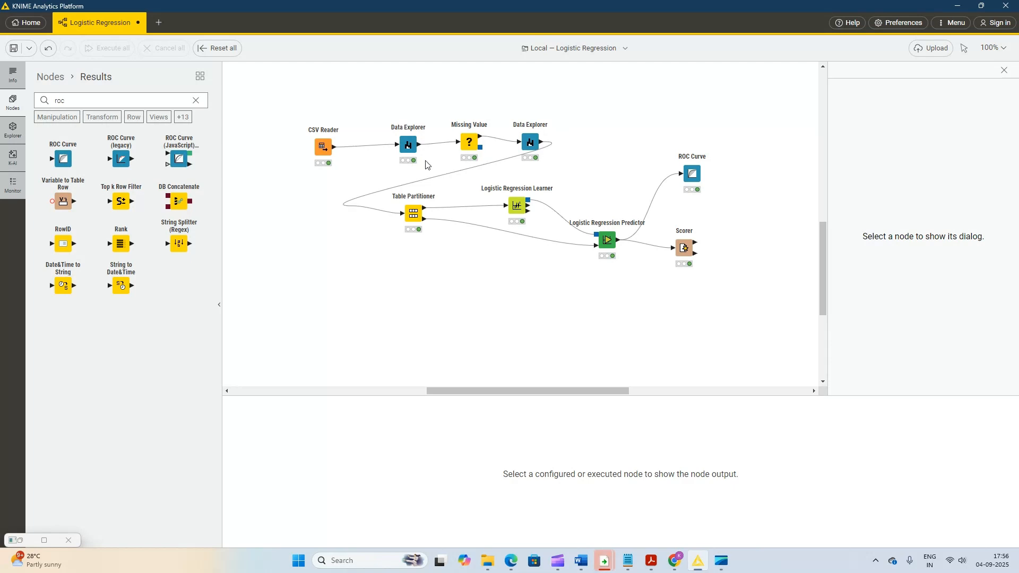
# - Display the Scorer's confusion matrix table again
pyautogui.moveTo(428, 161)
pyautogui.moveTo(692, 223)
pyautogui.click(685, 257)
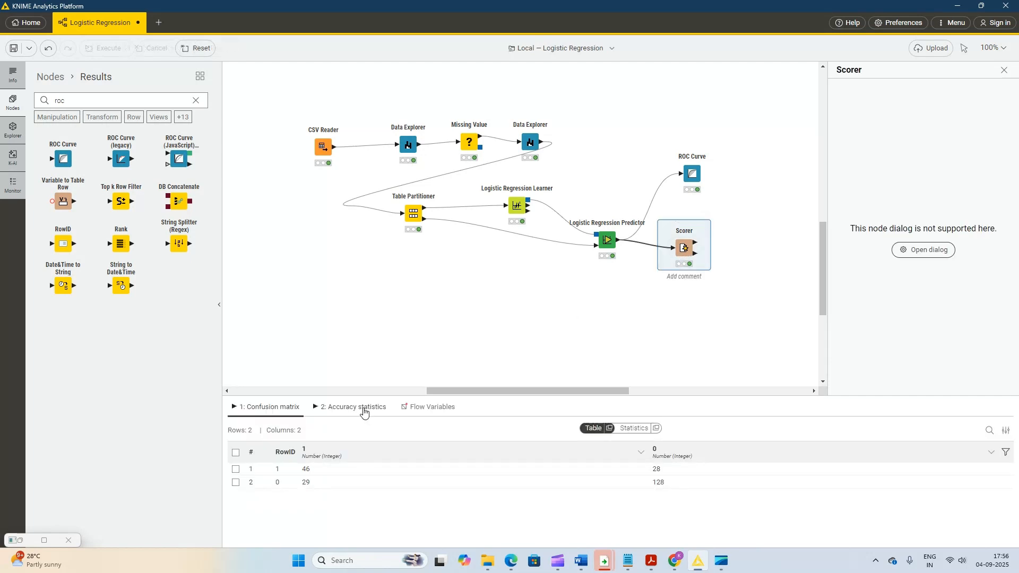